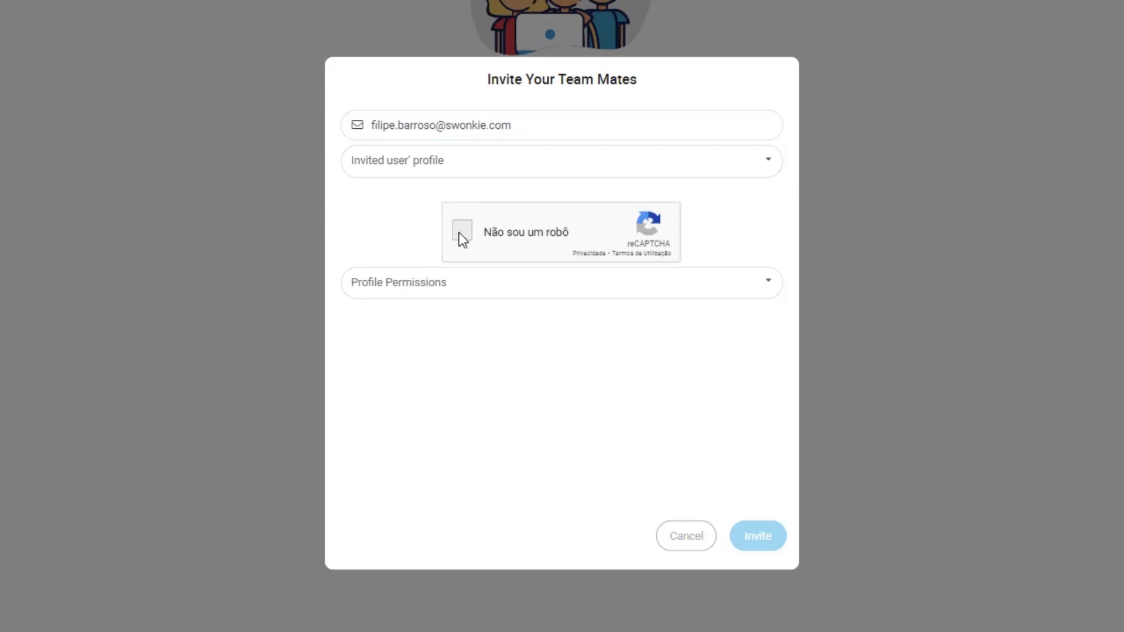
# Set the invited user's profile to Writer and additionally grant Inbox access.
pyautogui.click(425, 169)
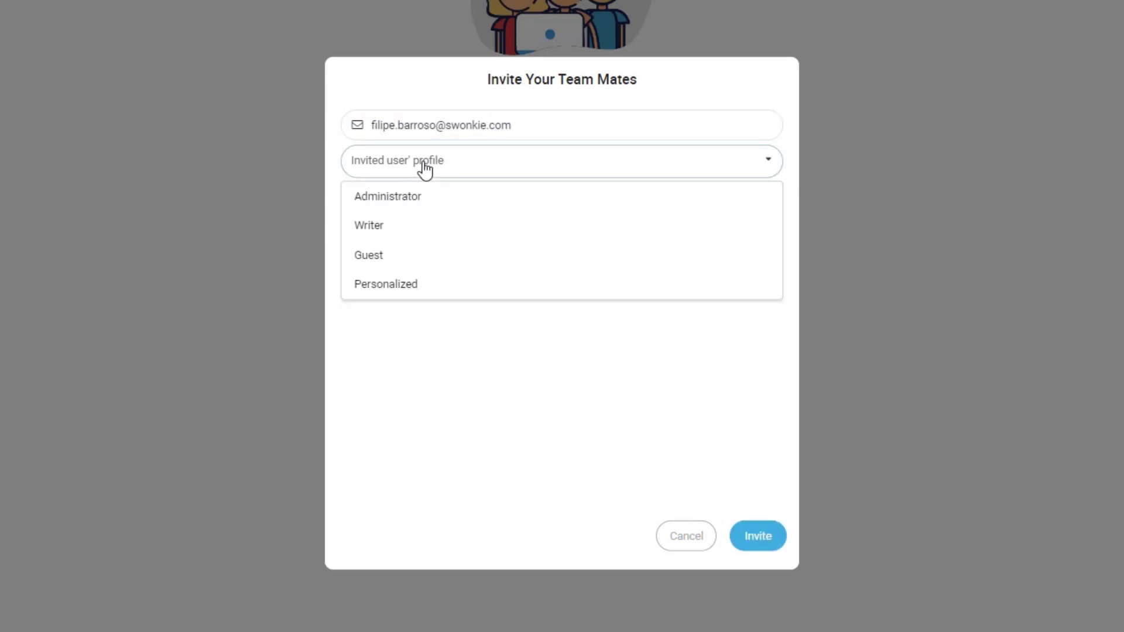
pyautogui.click(392, 231)
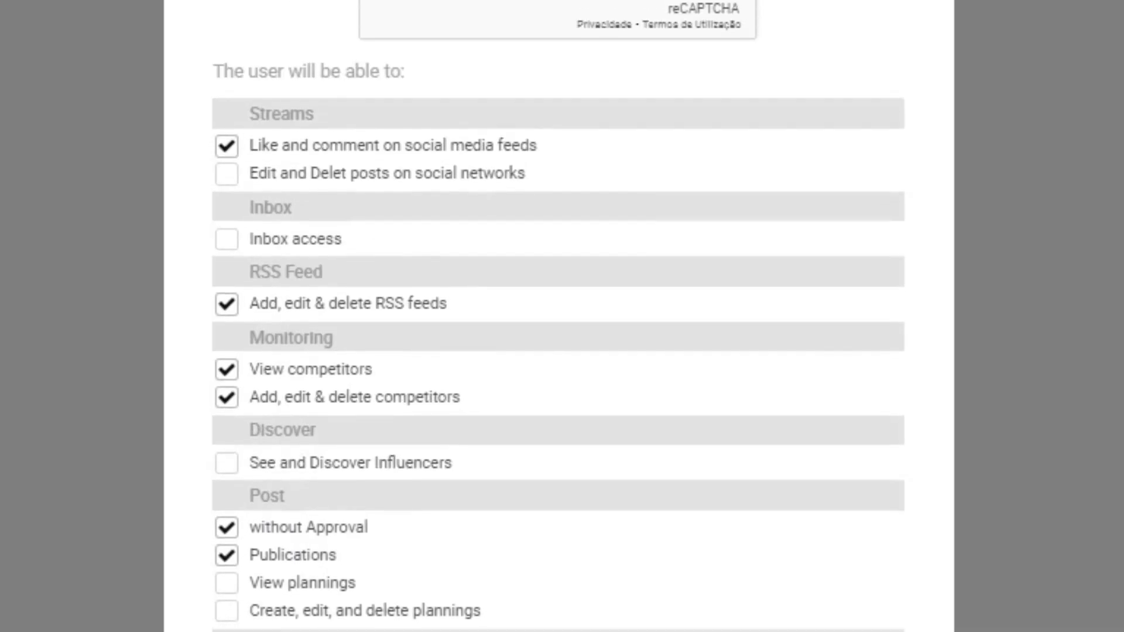
pyautogui.click(232, 240)
# Allow the user to approve and decline posts, comment on the validation flow and edit posts, then send the team invitation.
pyautogui.scroll(-5, 234, 484)
pyautogui.click(230, 366)
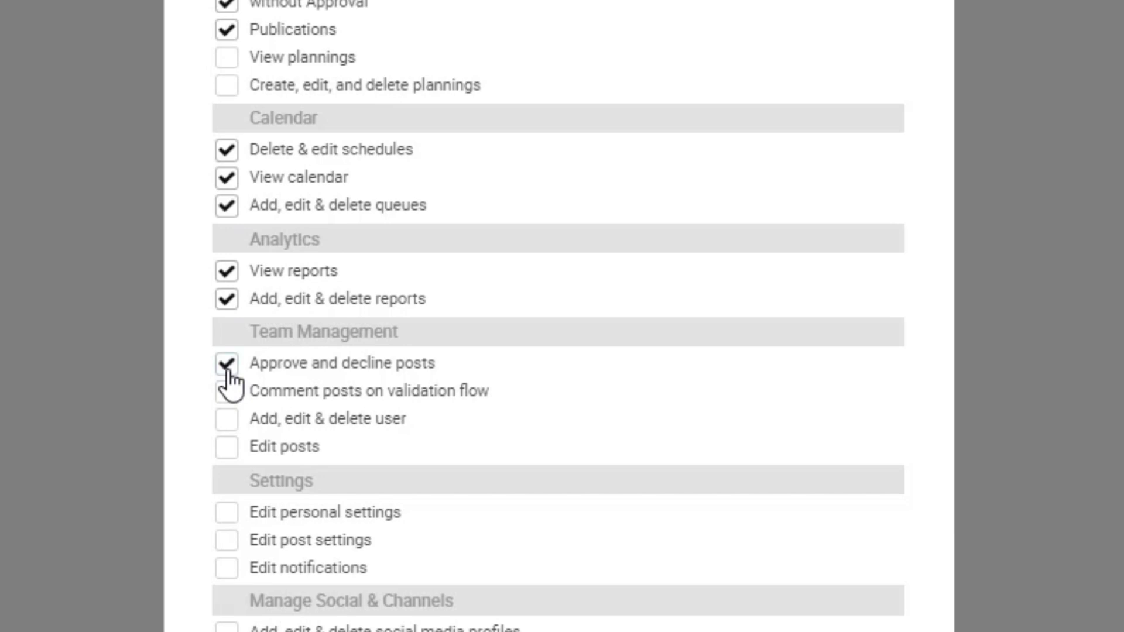
pyautogui.click(230, 394)
pyautogui.click(233, 464)
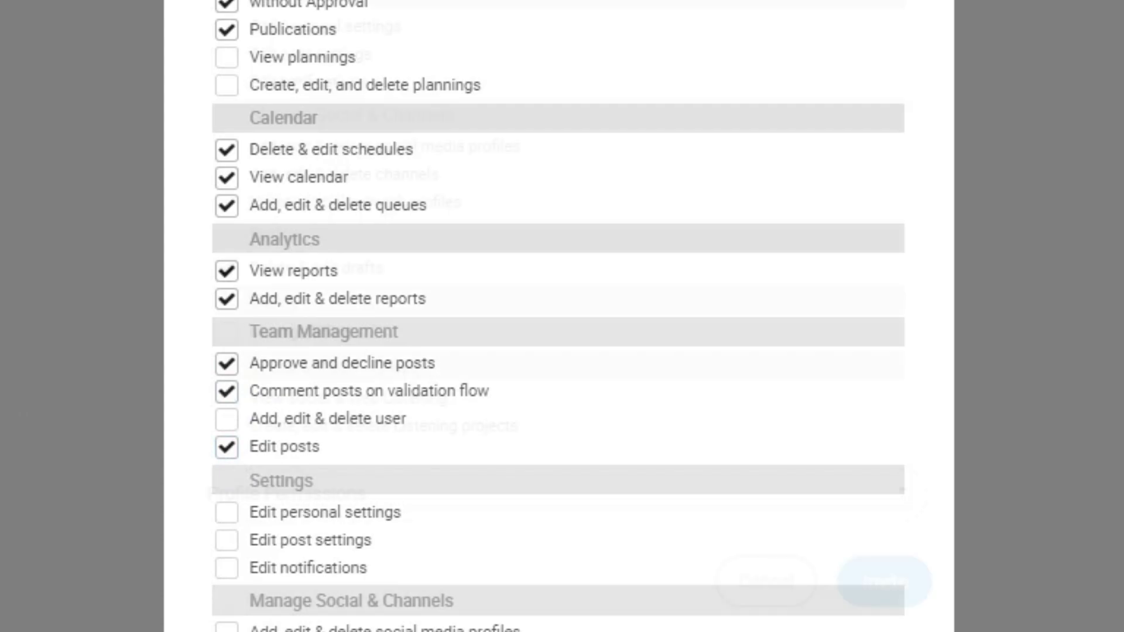
pyautogui.scroll(-5, 562, 316)
pyautogui.click(890, 585)
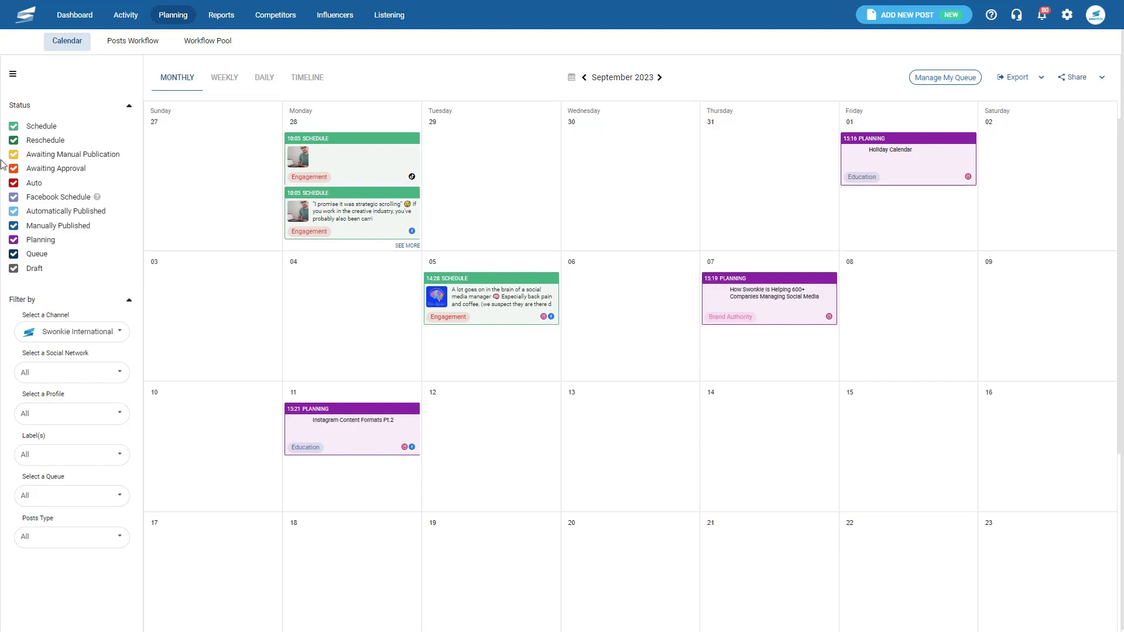
# Filter the September 2023 calendar to the Planning status only, excluding all other statuses.
pyautogui.click(14, 126)
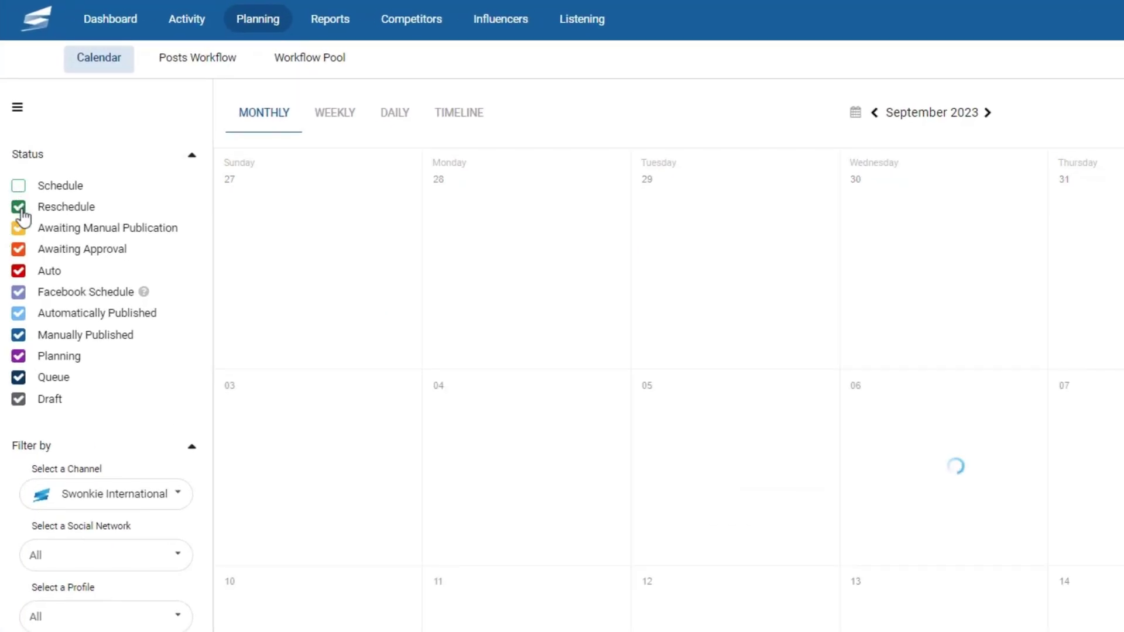
pyautogui.click(19, 208)
pyautogui.click(19, 228)
pyautogui.click(18, 250)
pyautogui.click(19, 271)
pyautogui.click(18, 291)
pyautogui.click(19, 313)
pyautogui.click(18, 334)
pyautogui.click(19, 377)
pyautogui.click(19, 399)
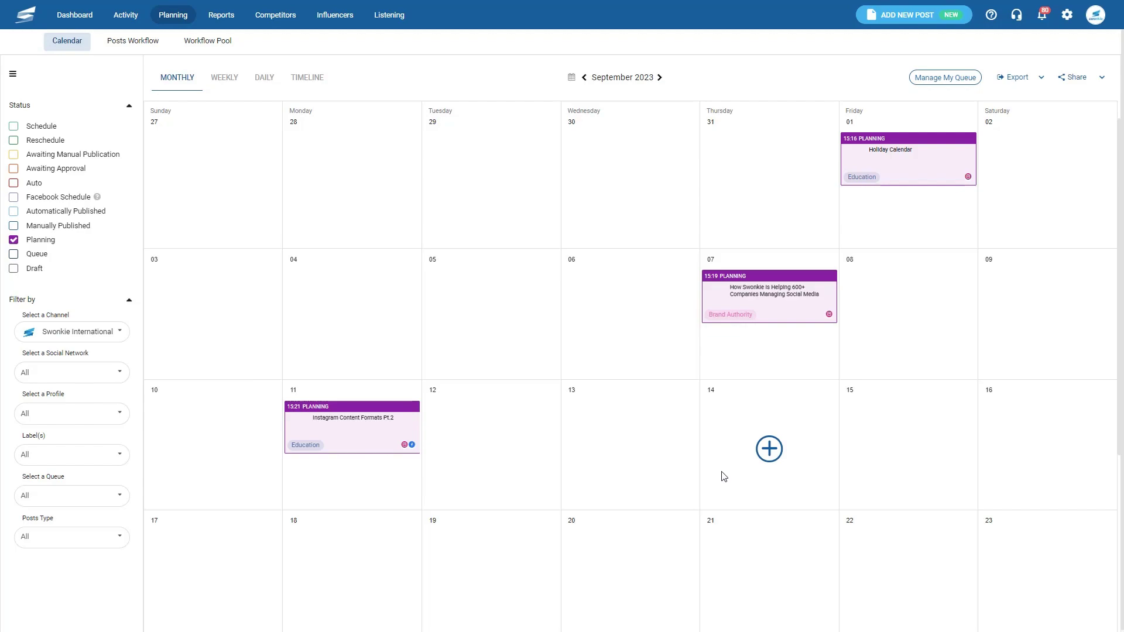
# Start a publication planning on 14 September 2023 titled "ANDIE vs ChatGPT: What are the diferences when creating content".
pyautogui.click(769, 449)
pyautogui.click(796, 491)
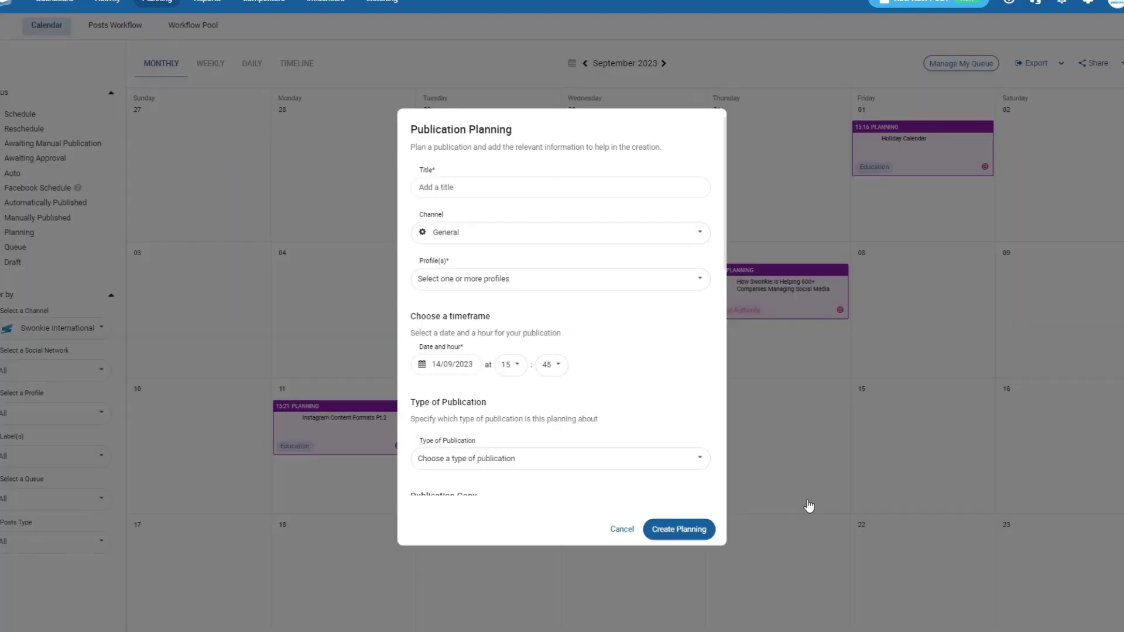
pyautogui.click(504, 156)
pyautogui.click(521, 262)
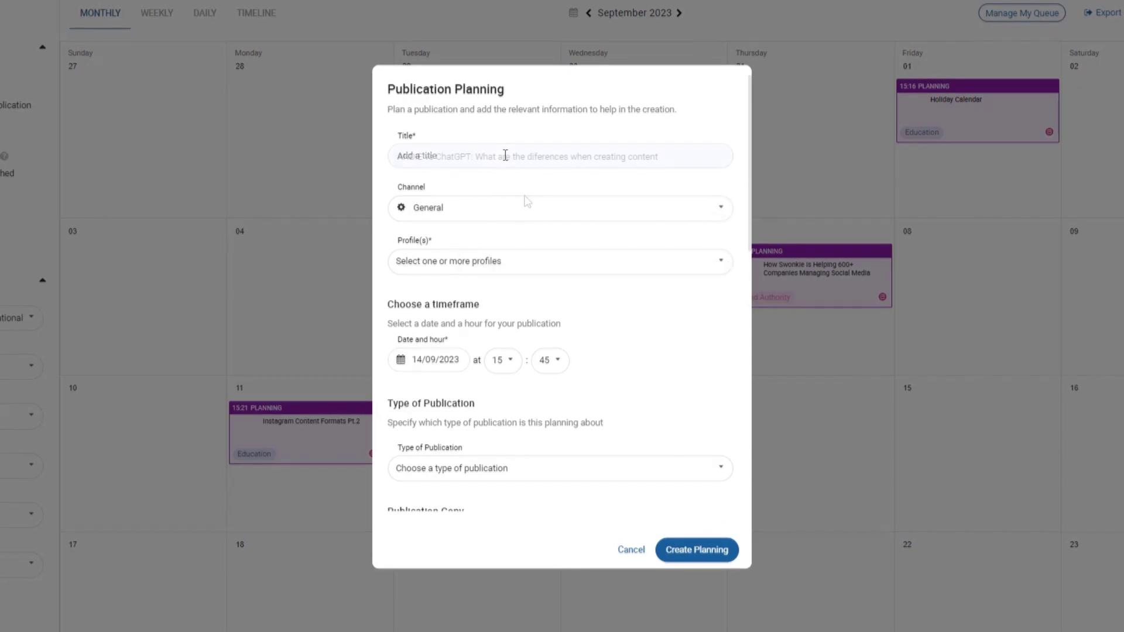
# Set the planning's channel to Swonkie International and its profile to SWONKIE - SOCIAL MEDIA MANAGEMENT.
pyautogui.click(489, 208)
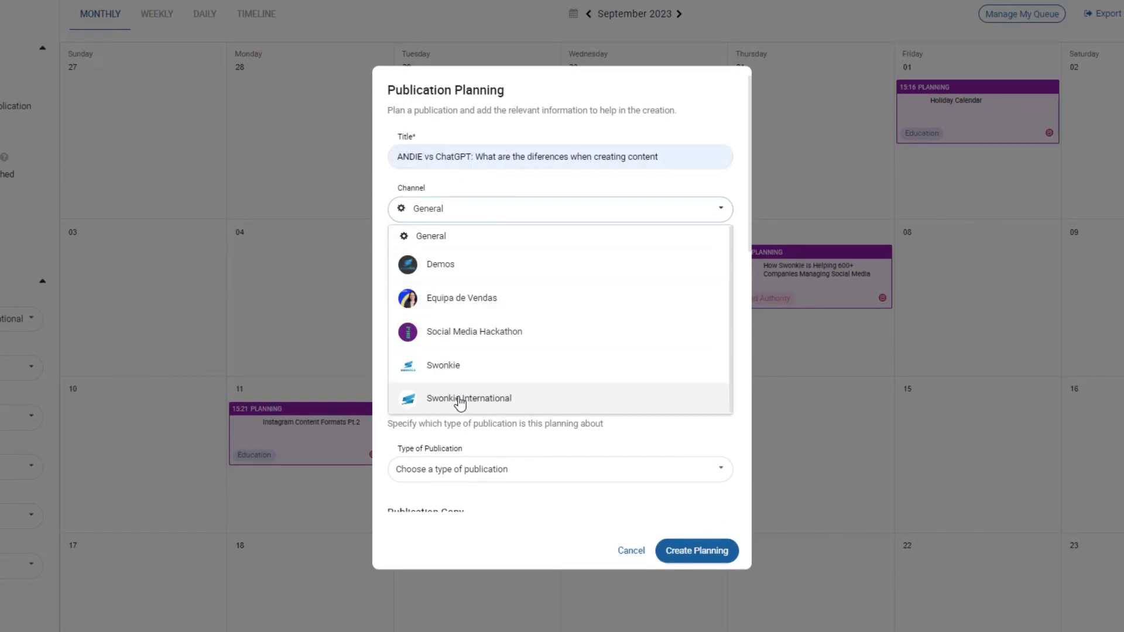
pyautogui.click(460, 402)
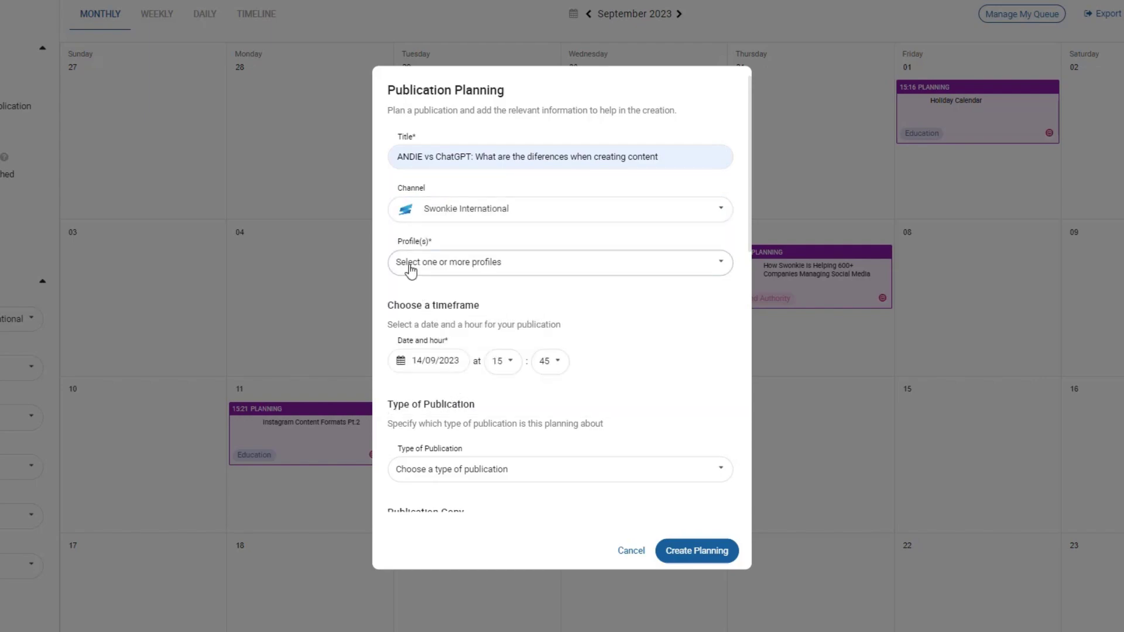
pyautogui.click(446, 268)
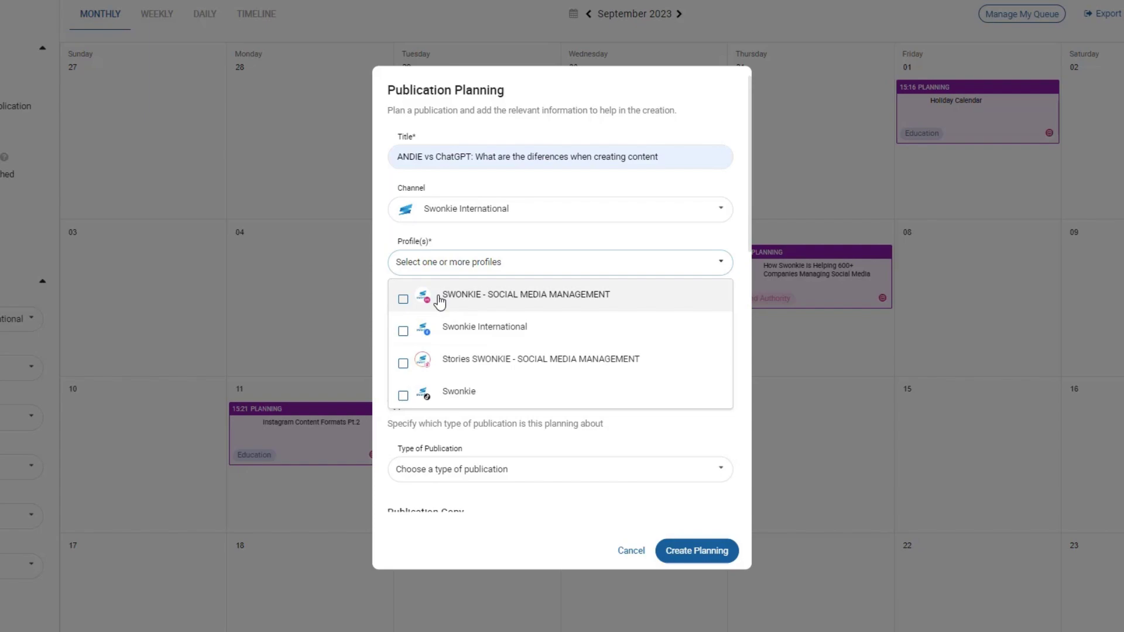
pyautogui.click(440, 300)
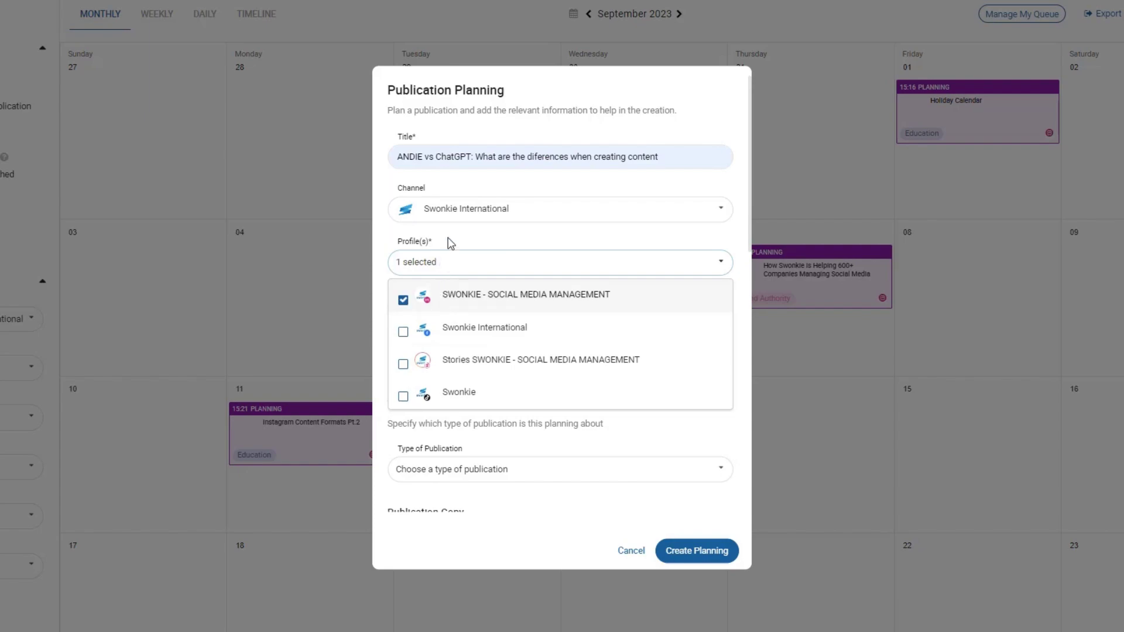
pyautogui.click(451, 243)
# Set the planned publication time to 16:43.
pyautogui.scroll(-1, 451, 243)
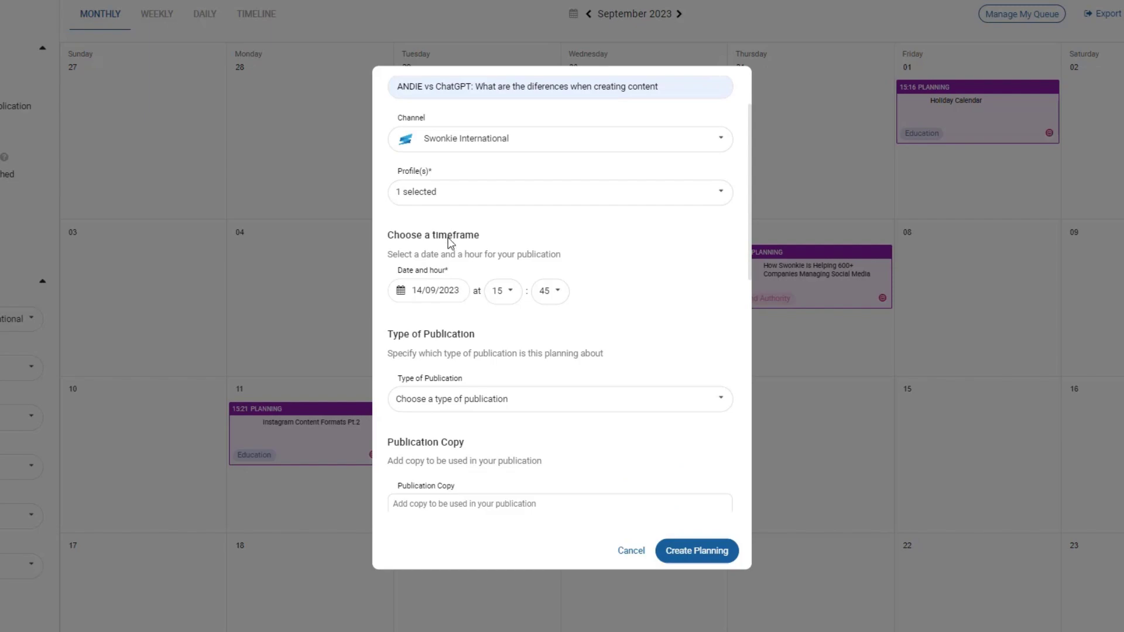
pyautogui.click(497, 291)
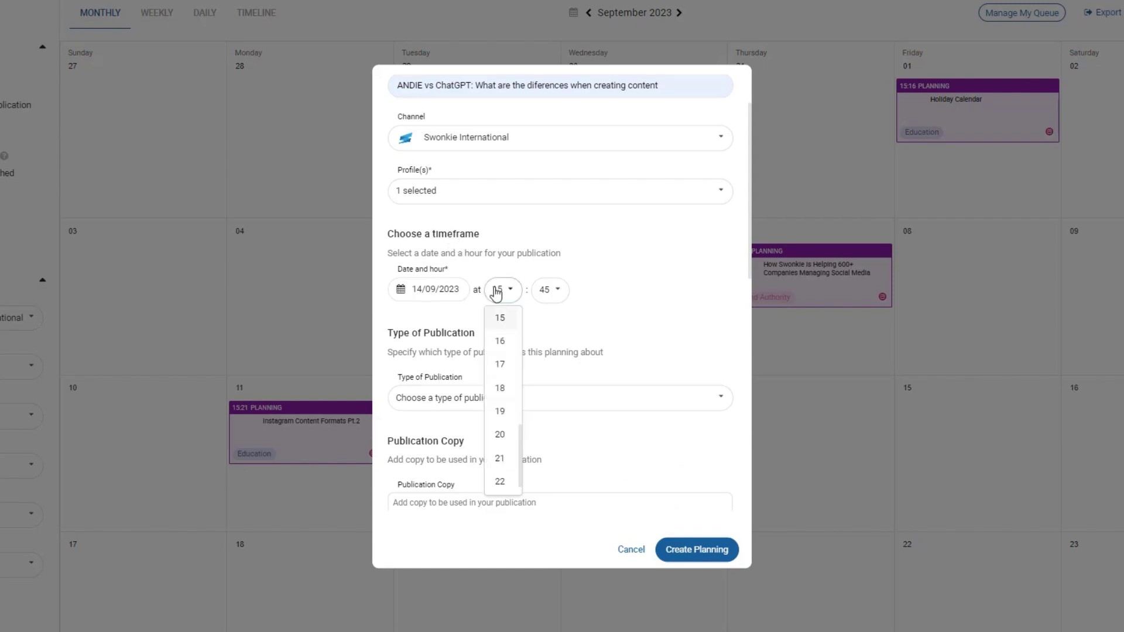
pyautogui.click(501, 341)
pyautogui.click(545, 296)
pyautogui.scroll(2, 547, 345)
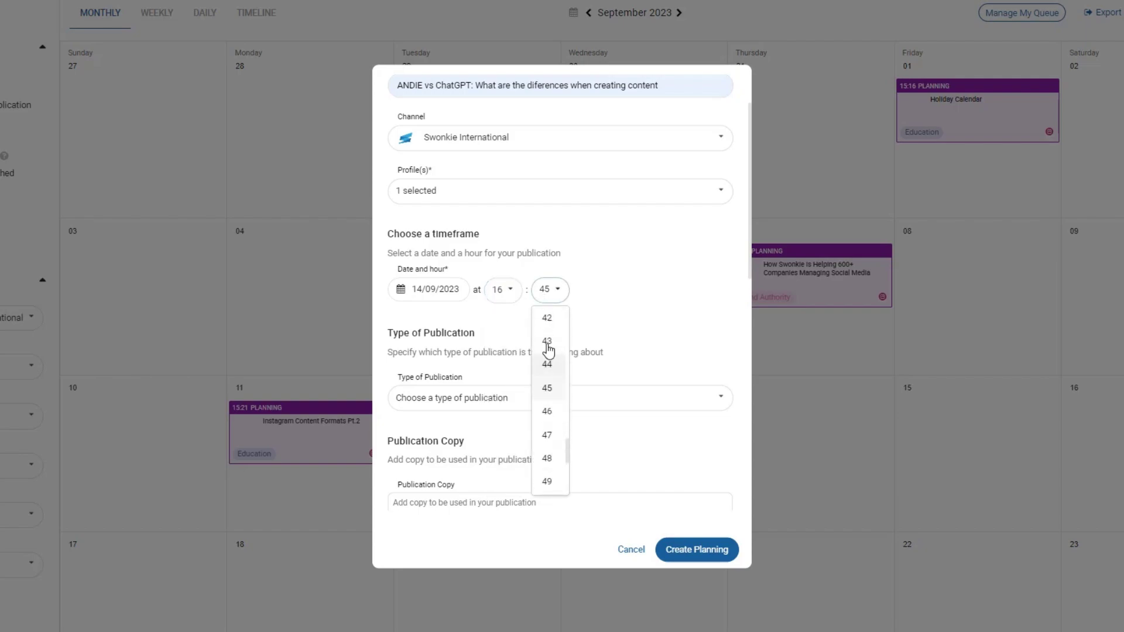
pyautogui.click(548, 345)
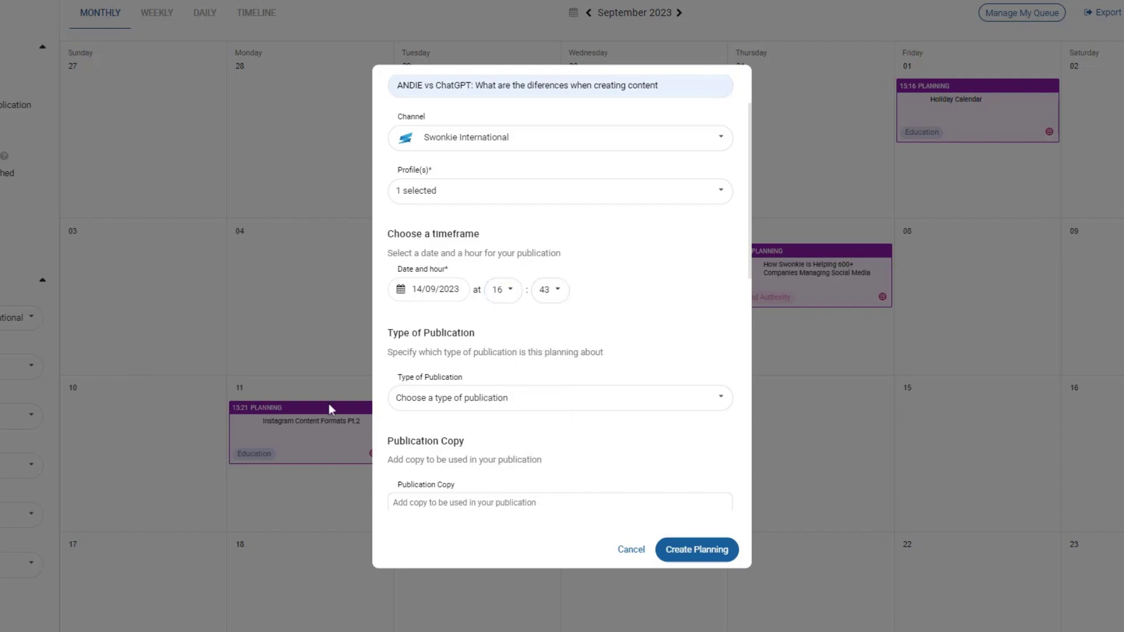
# Choose Text and Image as the planning's types of publication.
pyautogui.click(638, 398)
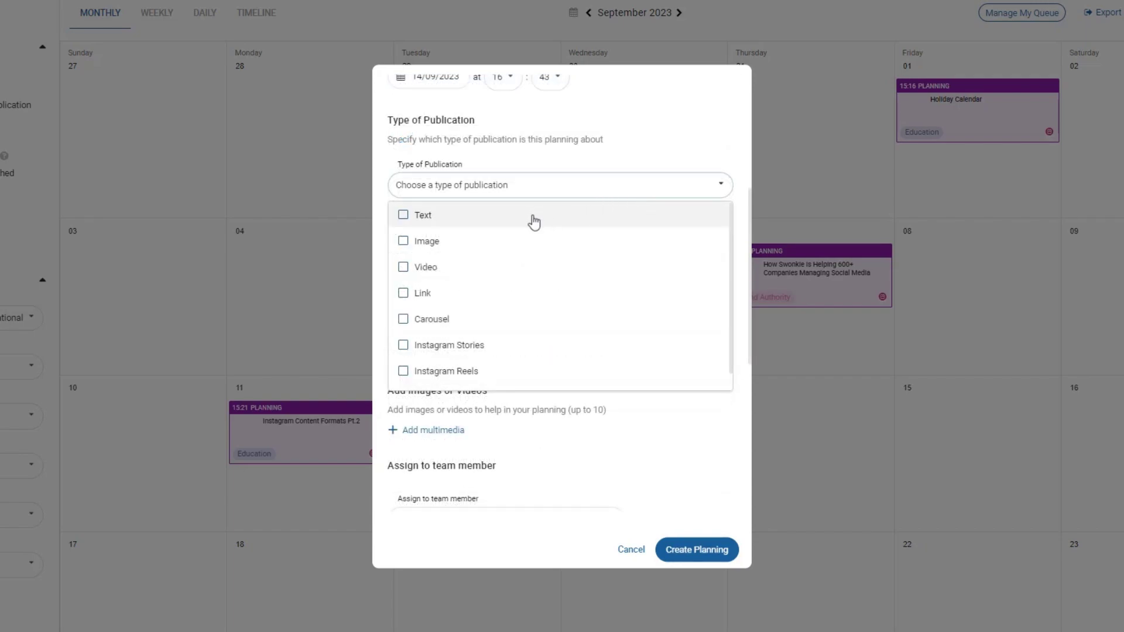
pyautogui.click(532, 221)
pyautogui.click(457, 224)
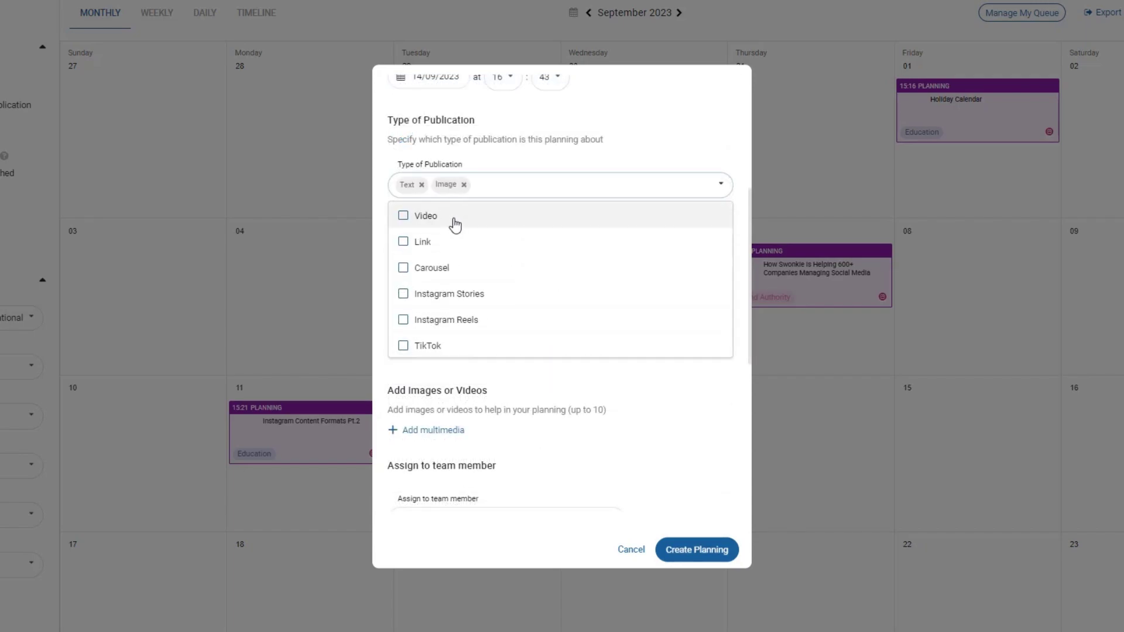
pyautogui.click(674, 159)
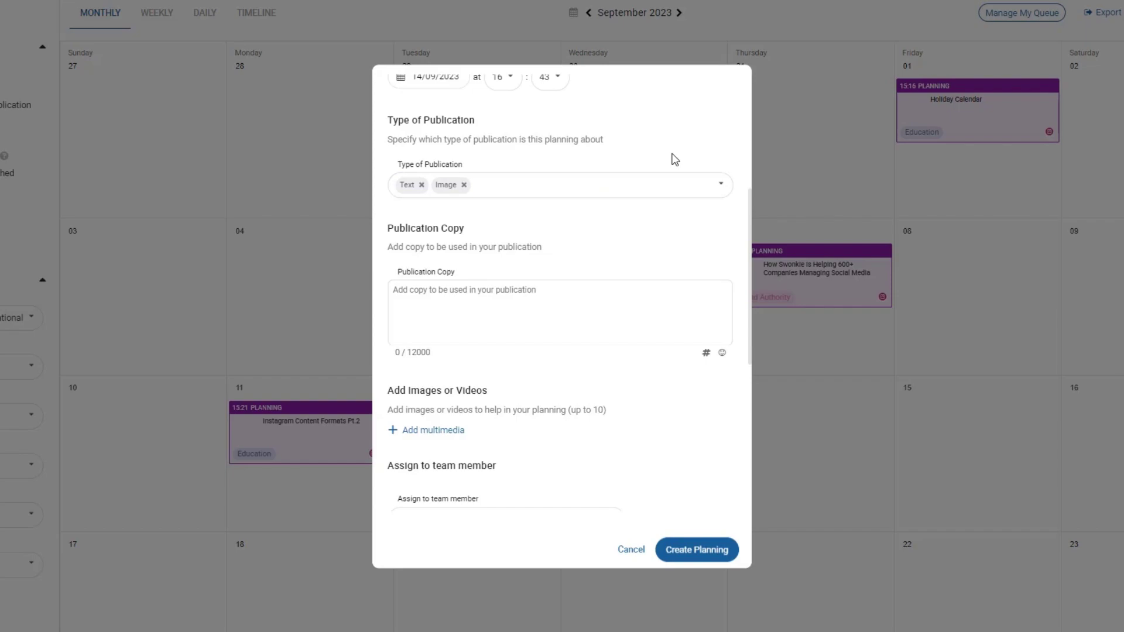
# Paste the prepared ANDIE vs ChatGPT post text into the planning's publication copy.
pyautogui.scroll(-1, 561, 317)
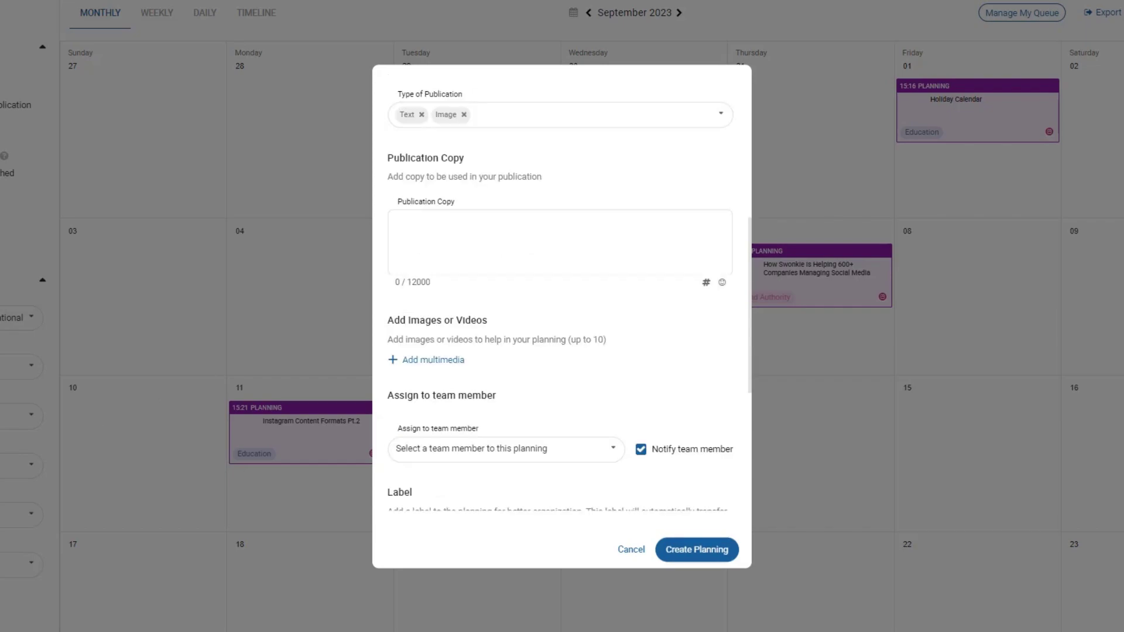
pyautogui.click(474, 221)
pyautogui.hotkey('ctrl', 'v')
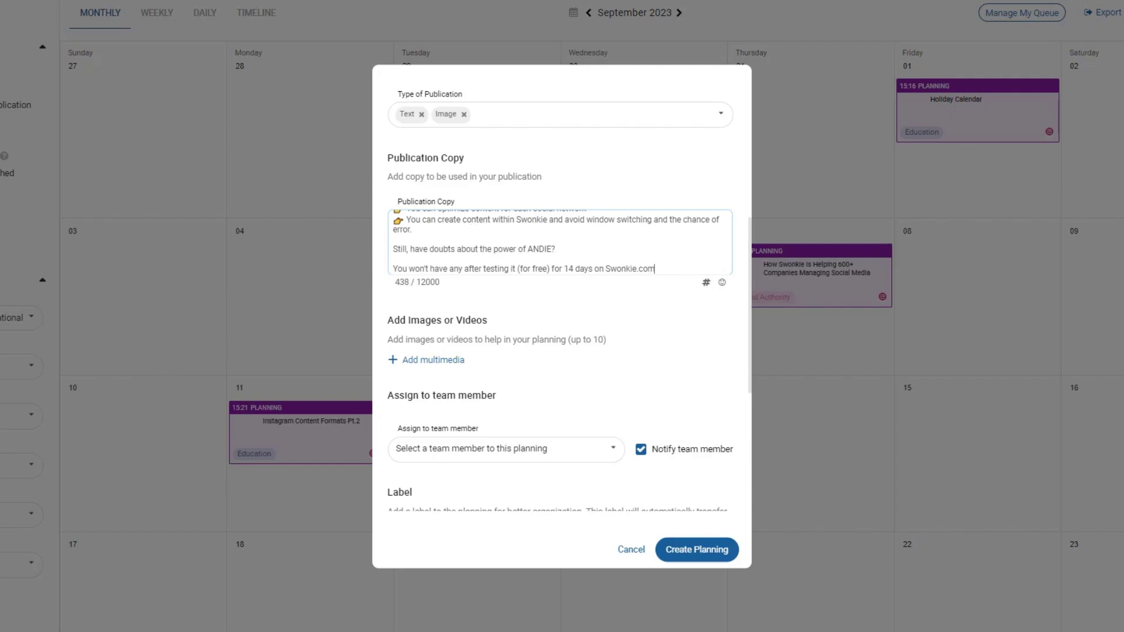
# Assign the planning to the sixth team member in the list and give it the Education label.
pyautogui.moveTo(750, 314); pyautogui.dragTo(754, 391)
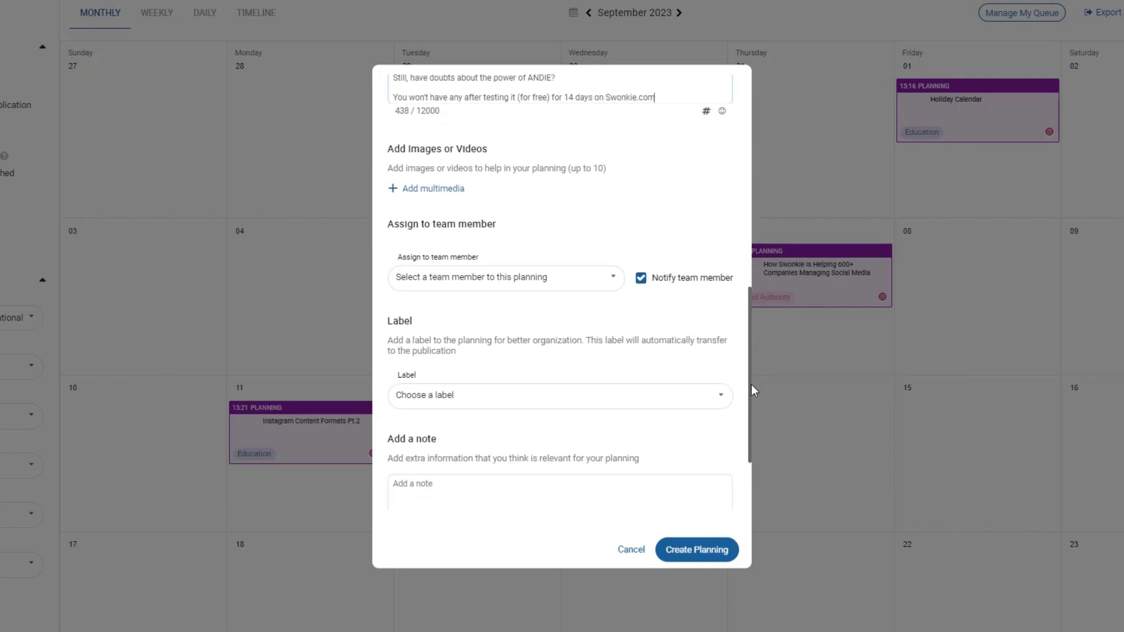
pyautogui.click(577, 267)
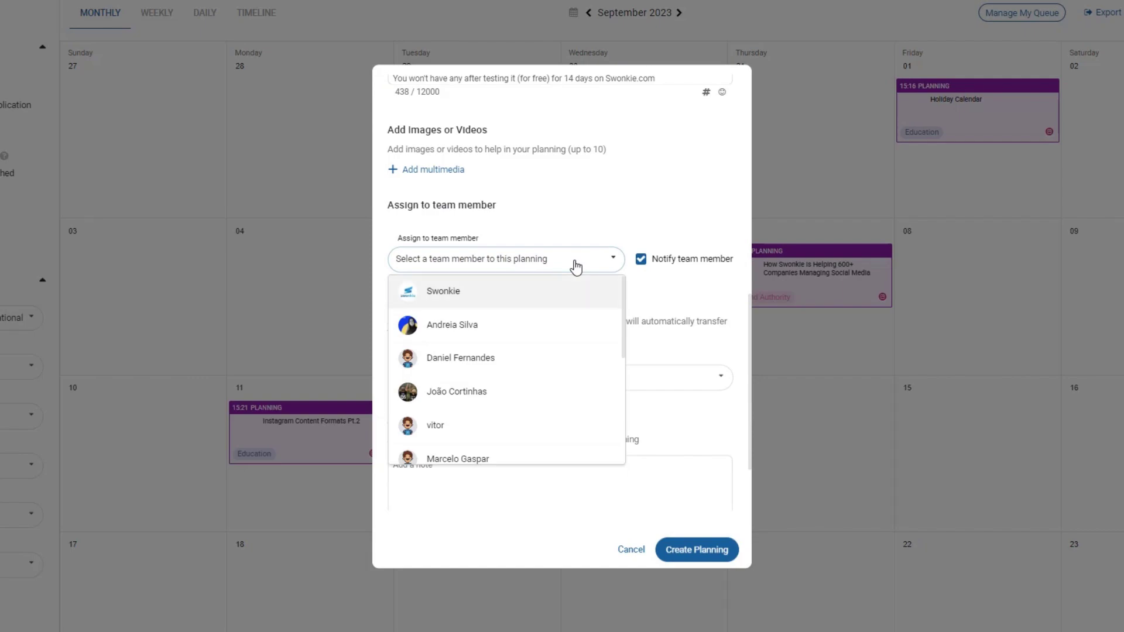
pyautogui.click(492, 460)
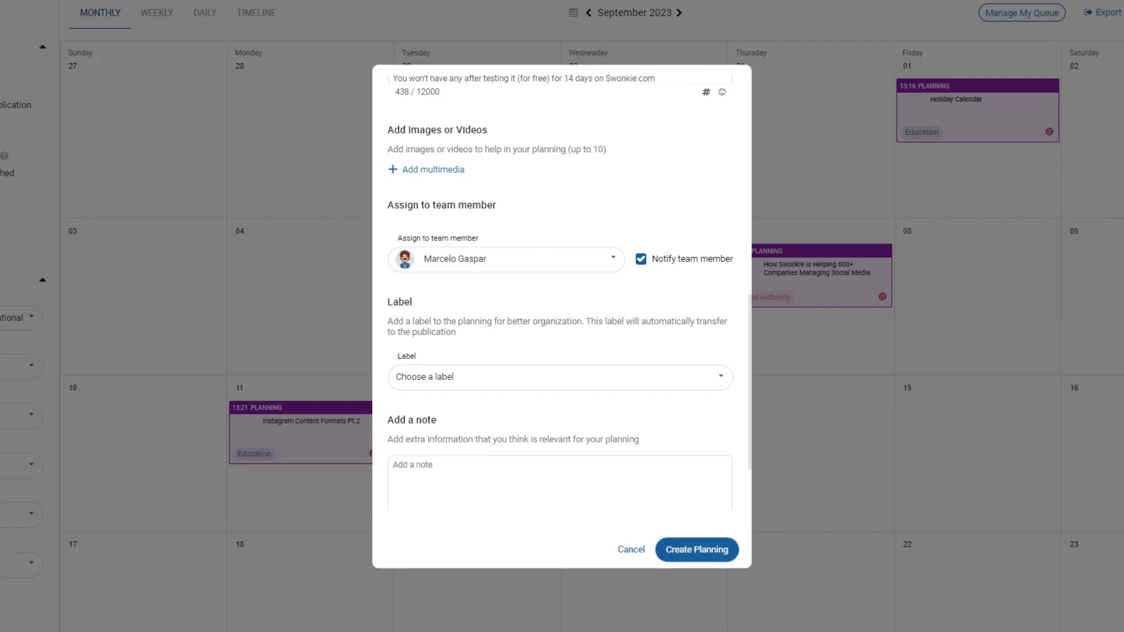
pyautogui.moveTo(750, 314); pyautogui.dragTo(755, 368)
pyautogui.click(622, 284)
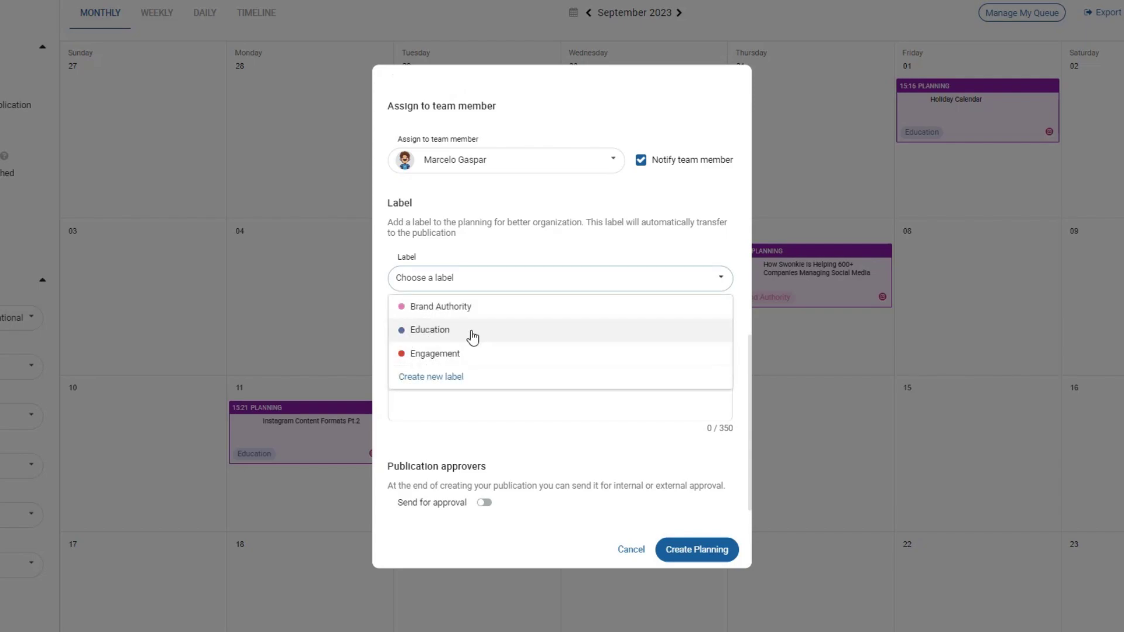
pyautogui.click(473, 336)
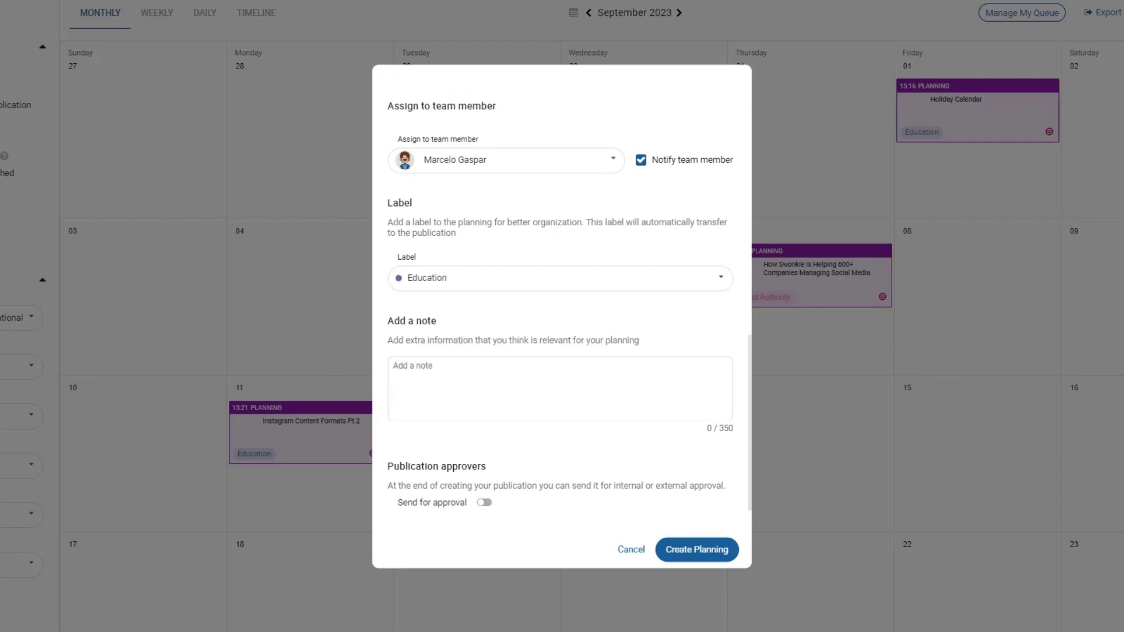
pyautogui.click(439, 377)
pyautogui.write('Need this approved today')
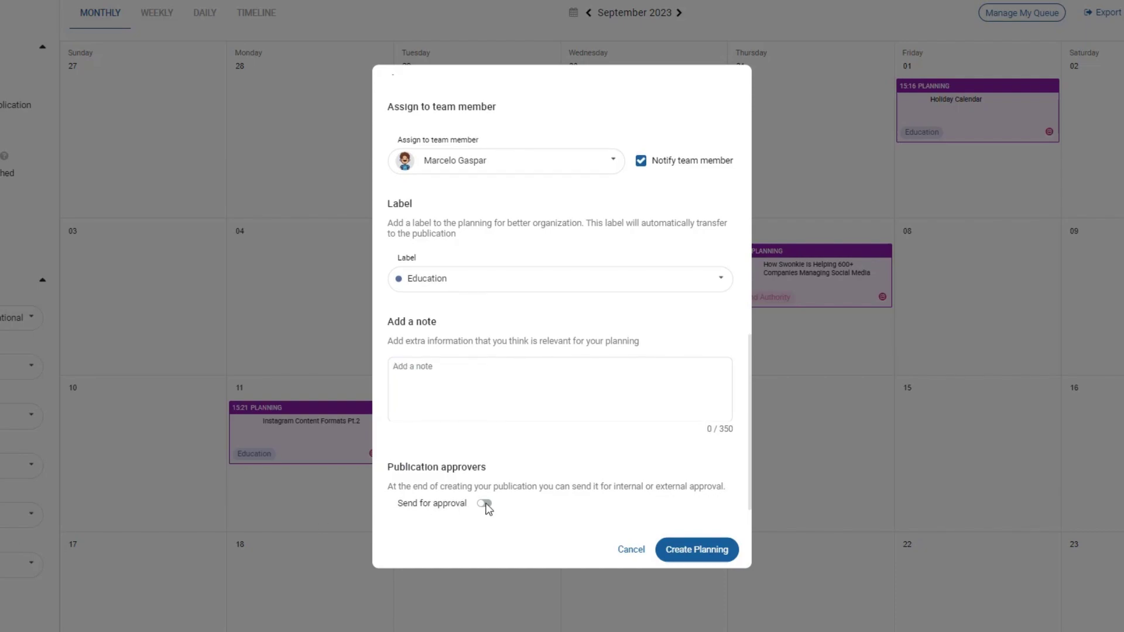
# Send the planning for internal approval by the second listed team member, with the note "Need this approved today".
pyautogui.click(484, 504)
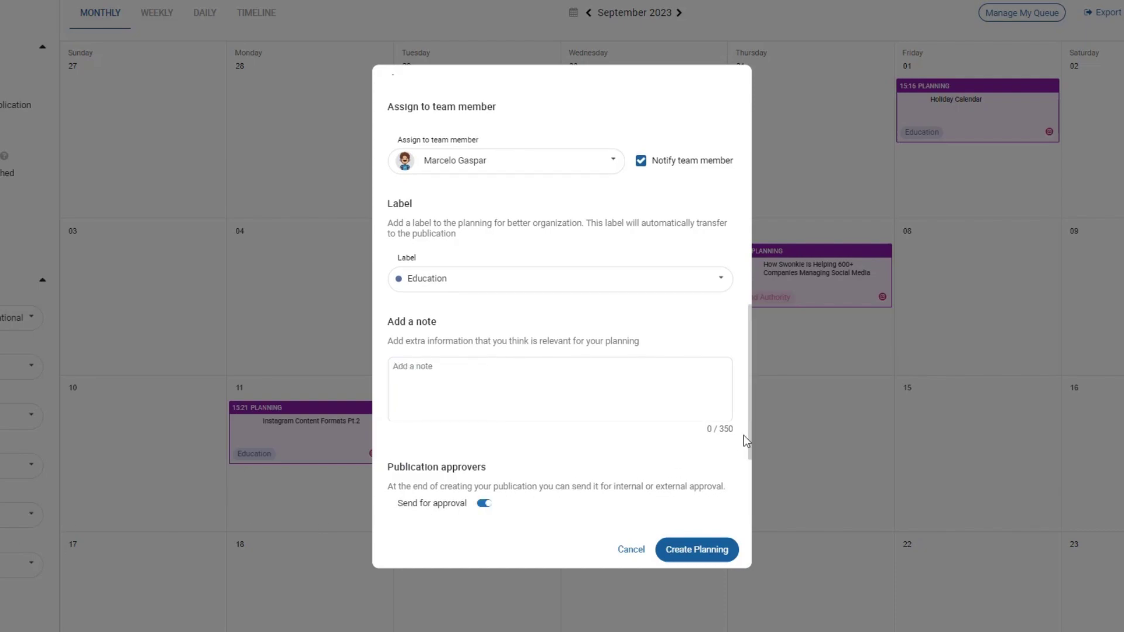
pyautogui.moveTo(750, 437); pyautogui.dragTo(761, 501)
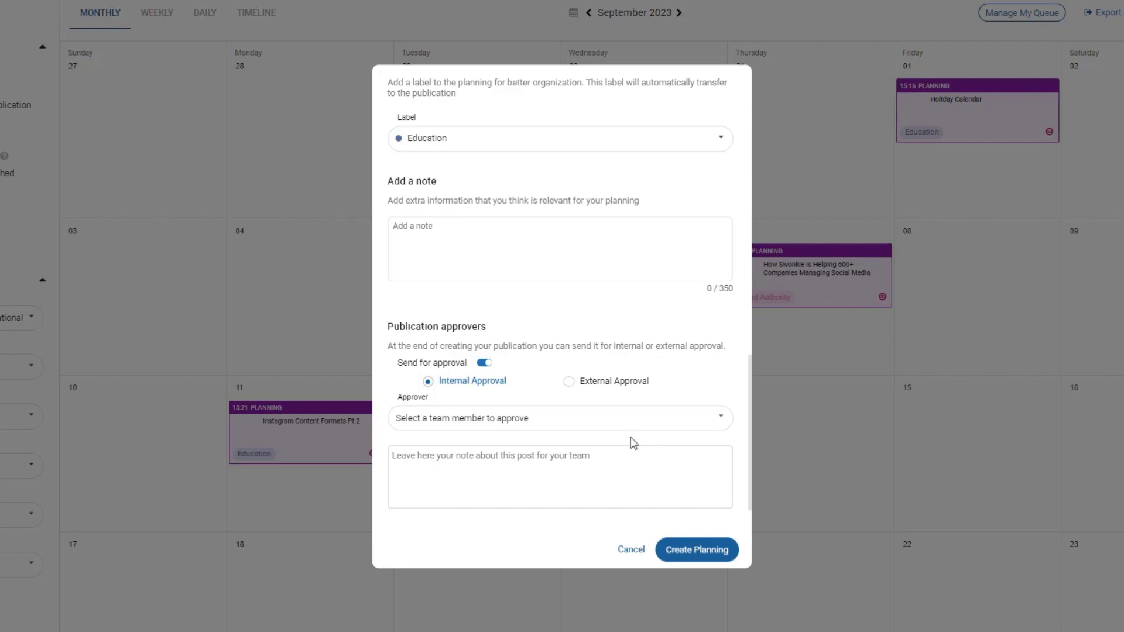
pyautogui.click(606, 426)
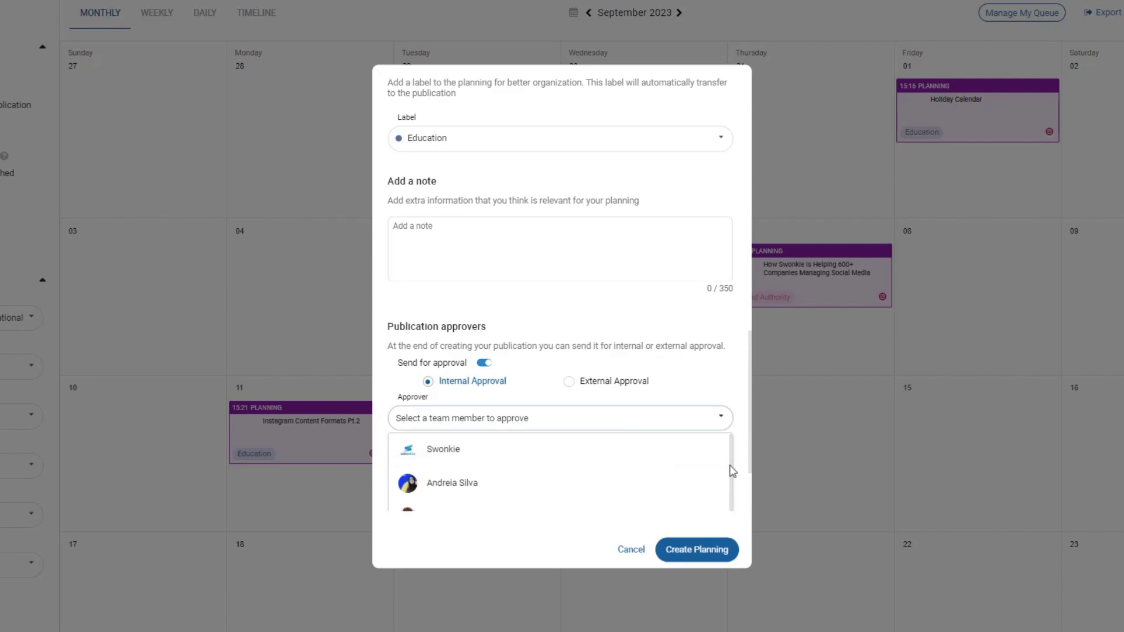
pyautogui.click(674, 484)
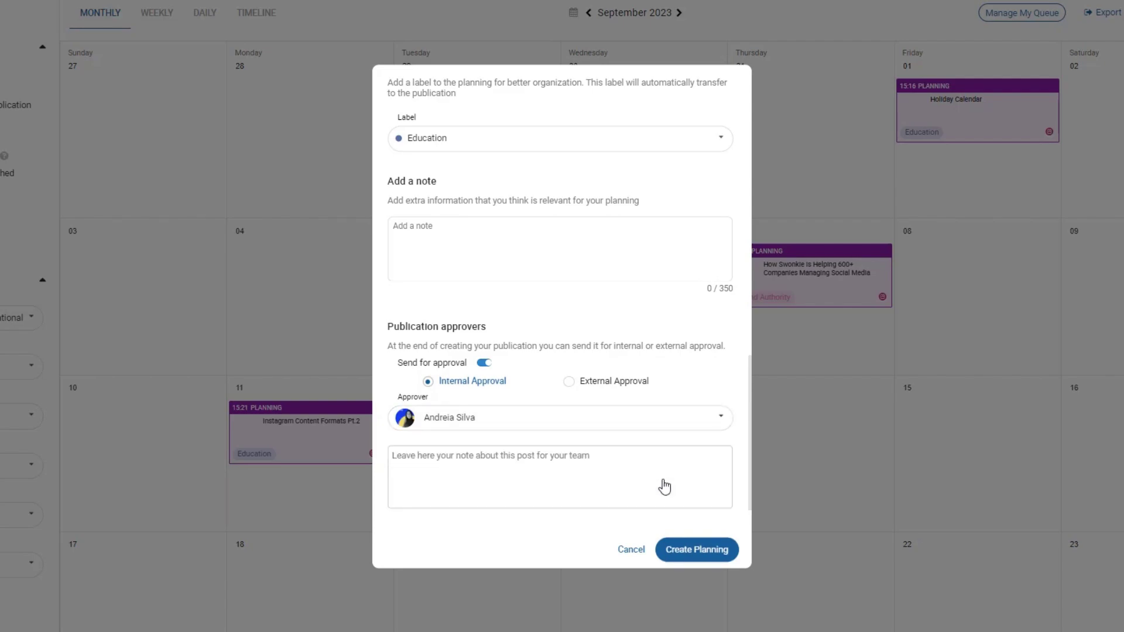
pyautogui.click(597, 464)
pyautogui.write('Need this approved today')
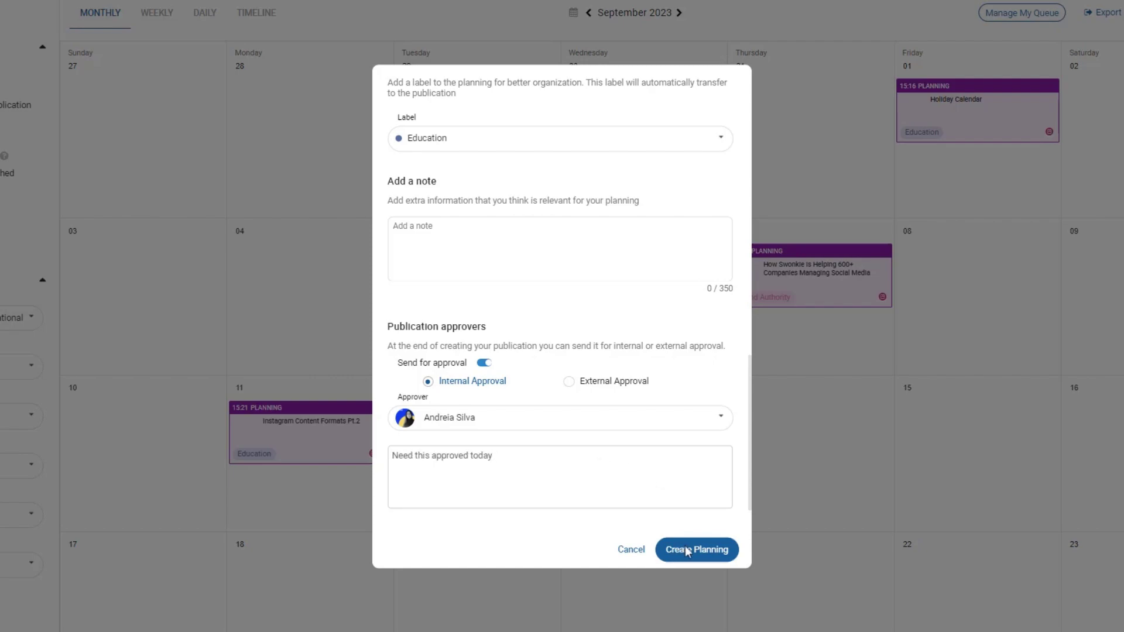
# Create the planning and open its details from the 14 September calendar cell.
pyautogui.click(696, 553)
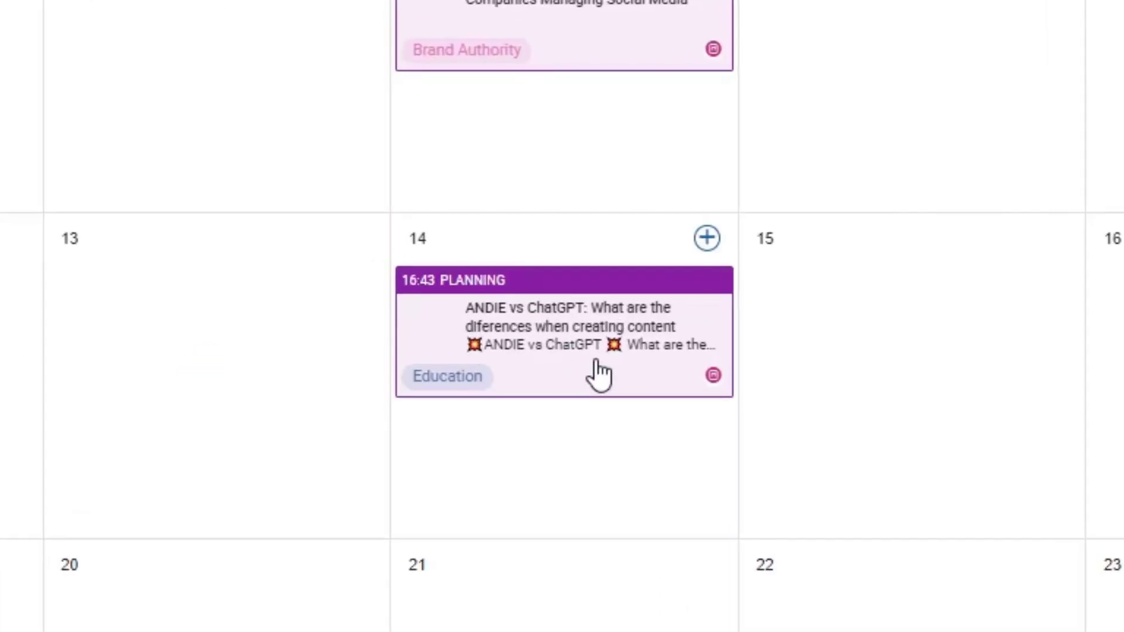
pyautogui.click(824, 454)
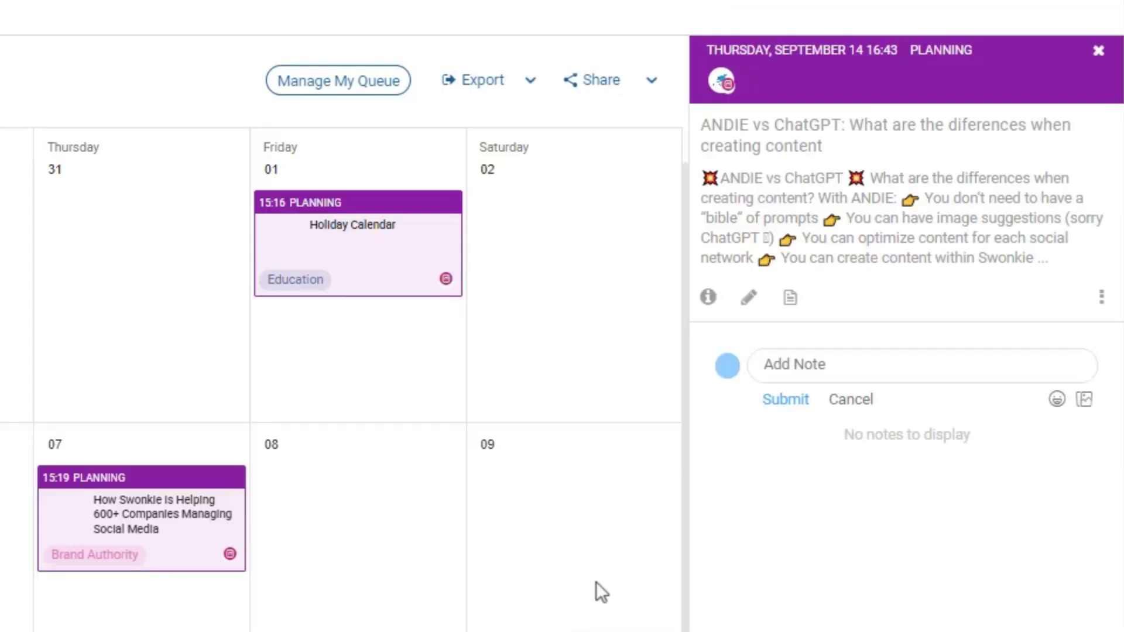
# Turn the 14 September planning into a post and confirm its scheduled publication for 14/09/2023.
pyautogui.click(793, 305)
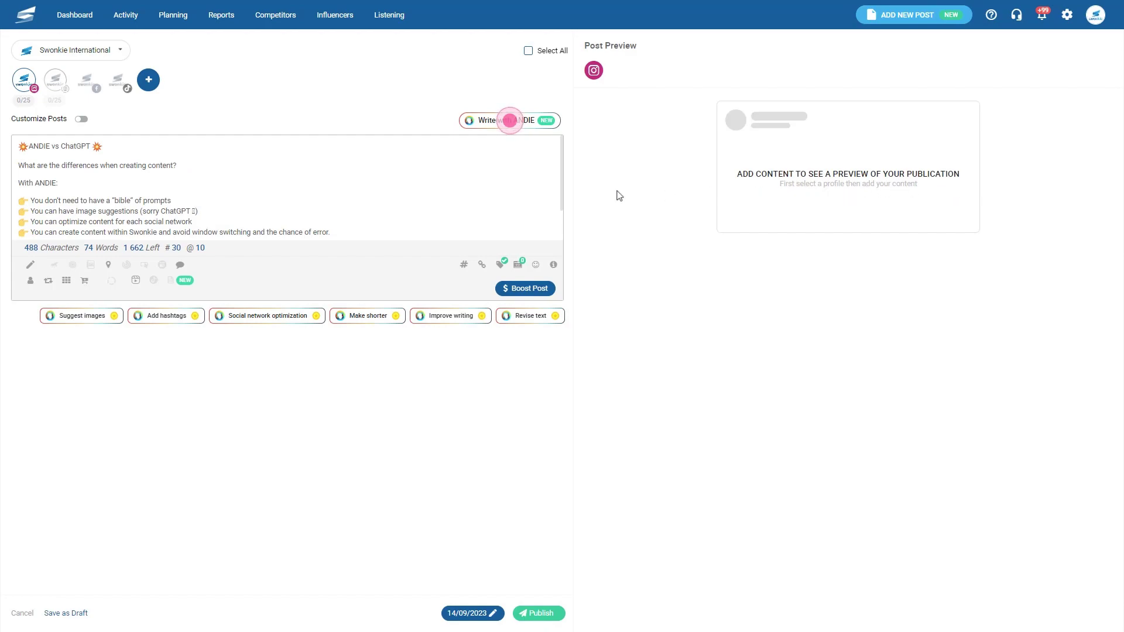
pyautogui.scroll(-3, 566, 216)
pyautogui.scroll(3, 571, 171)
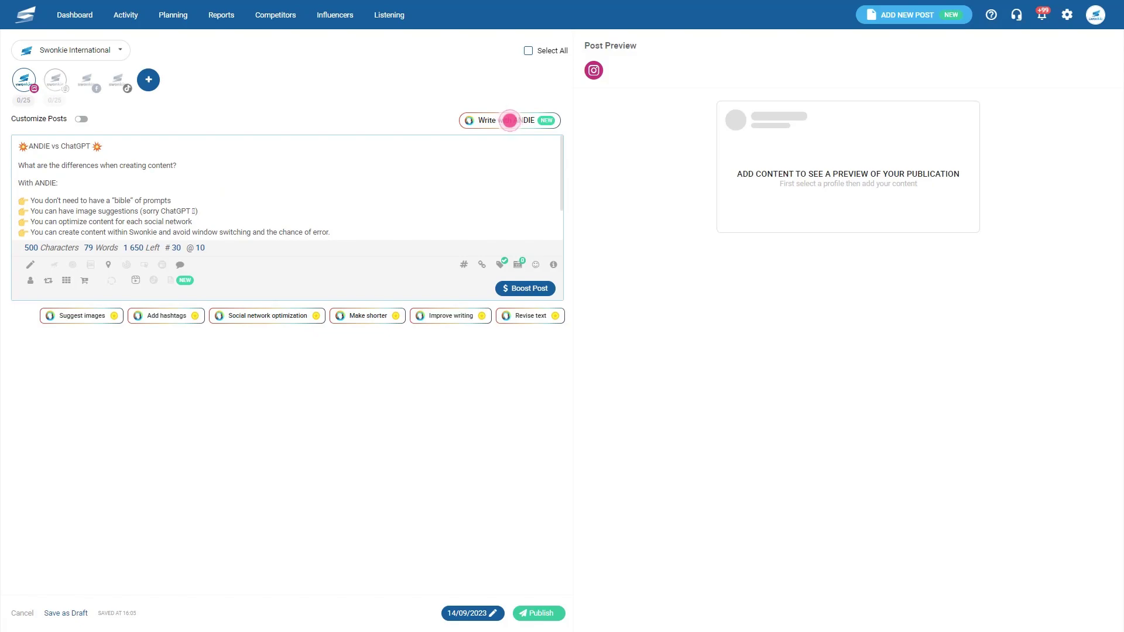
pyautogui.click(476, 615)
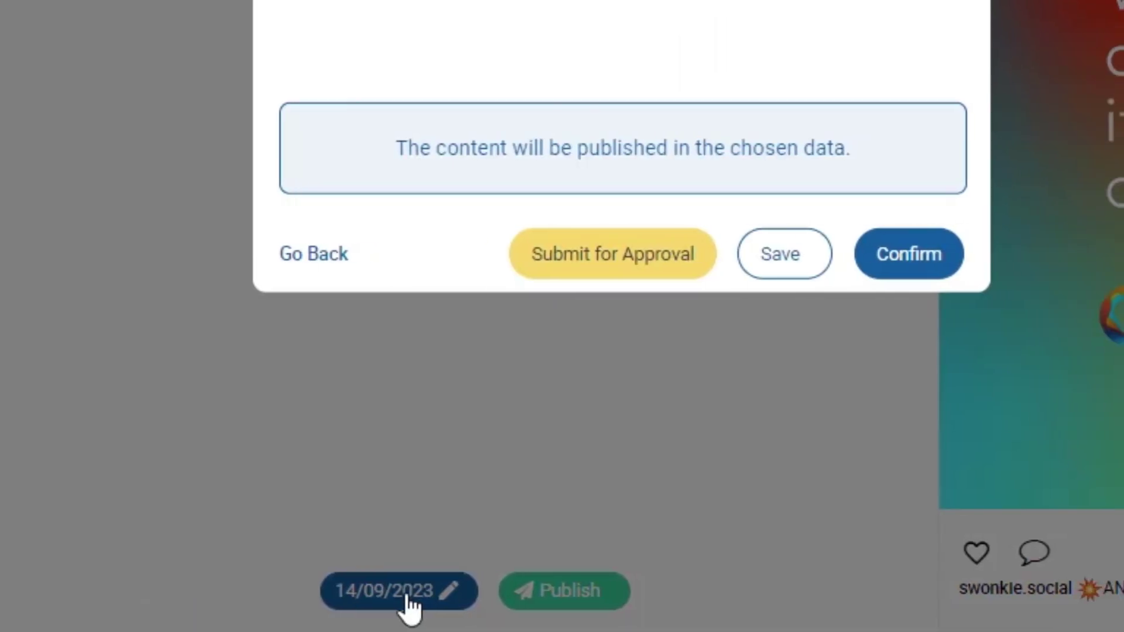
pyautogui.click(889, 260)
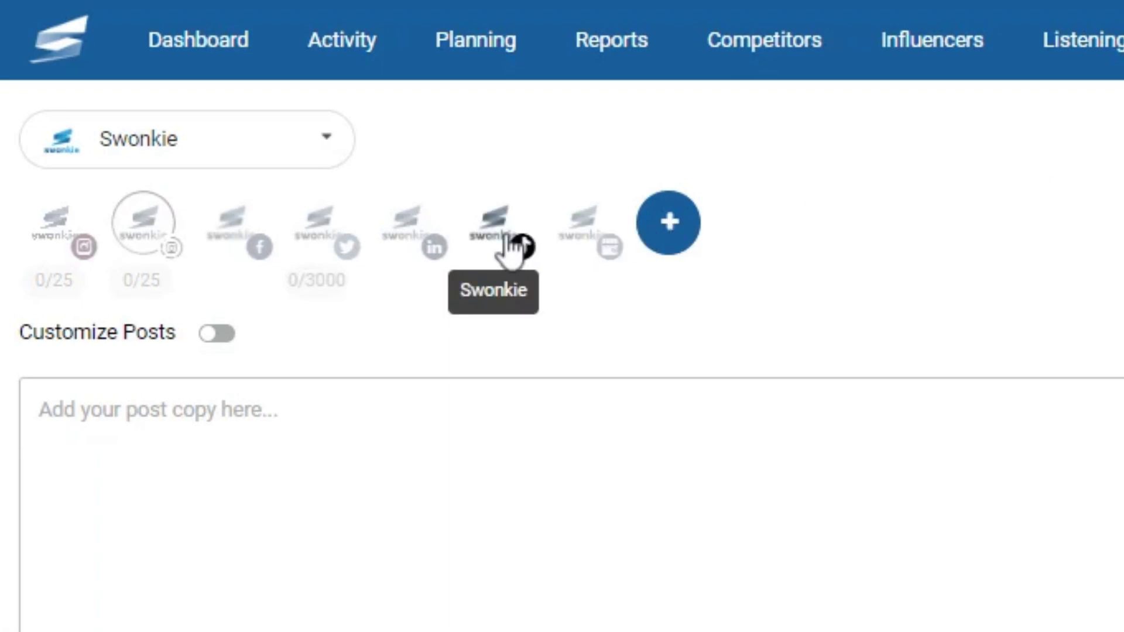
# Select Swonkie's TikTok profile for a new post and upload the LinkedIn carousel demo video as its media.
pyautogui.click(498, 238)
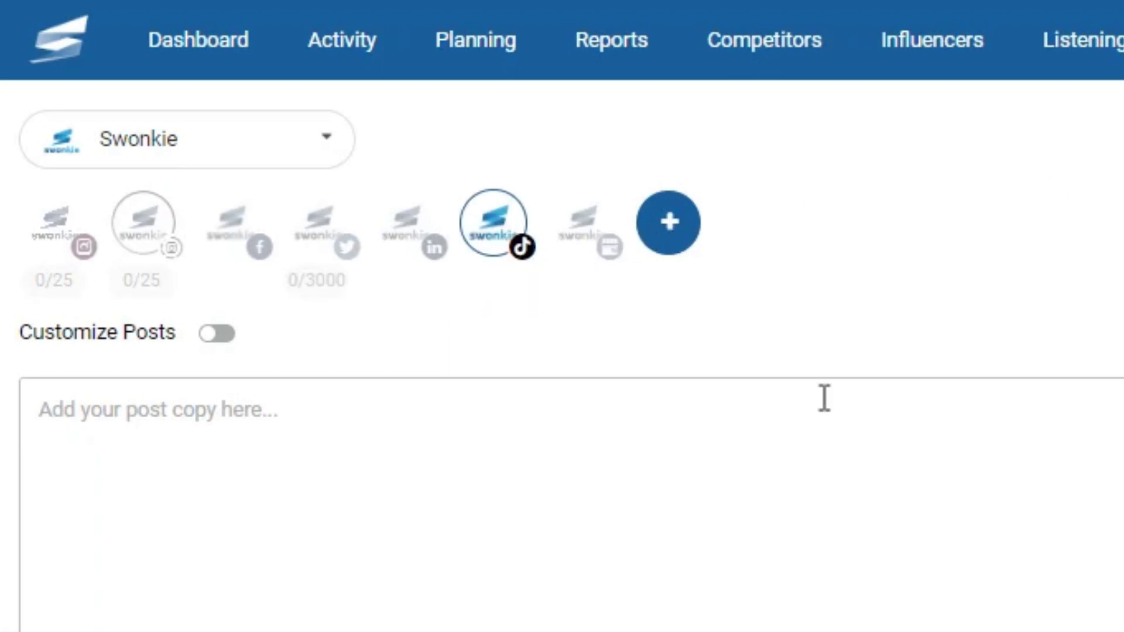
pyautogui.click(530, 253)
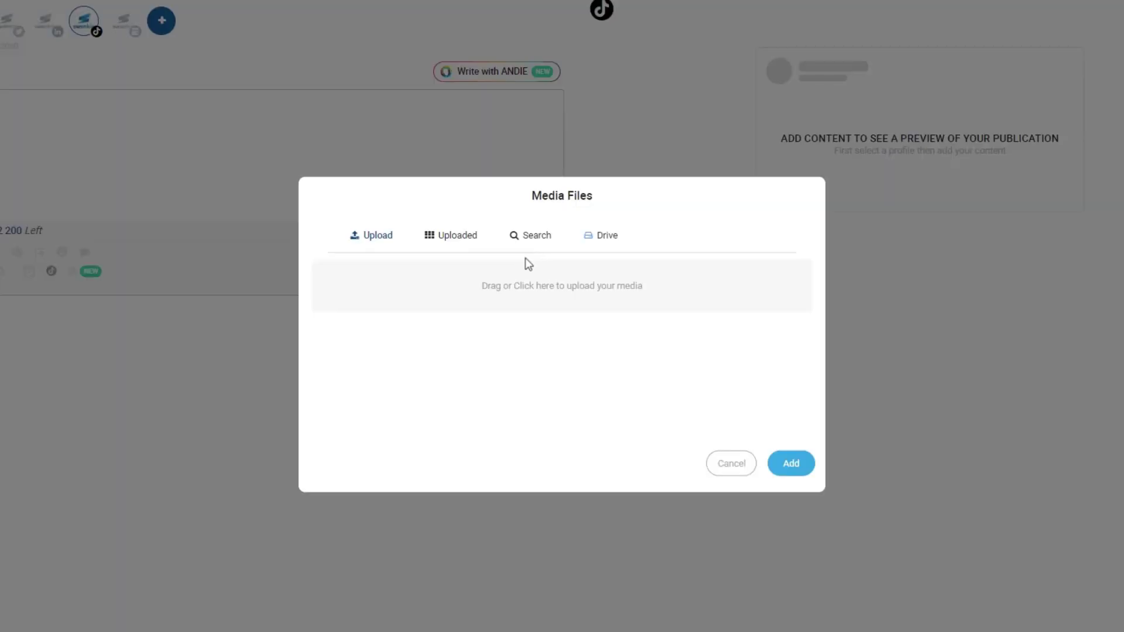
pyautogui.click(498, 285)
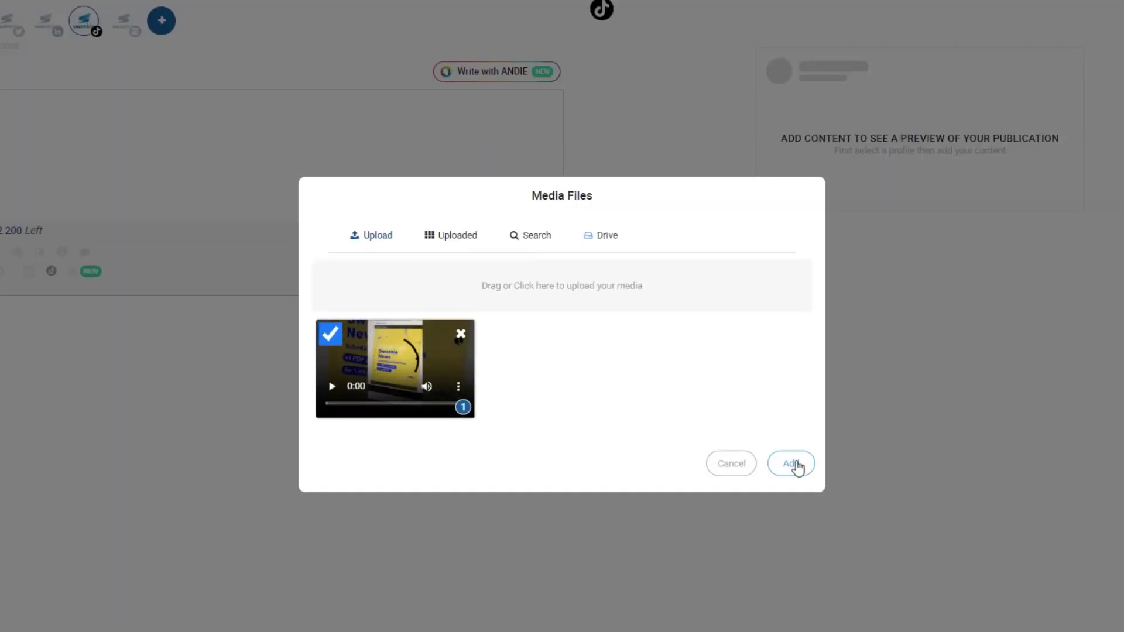
pyautogui.click(792, 463)
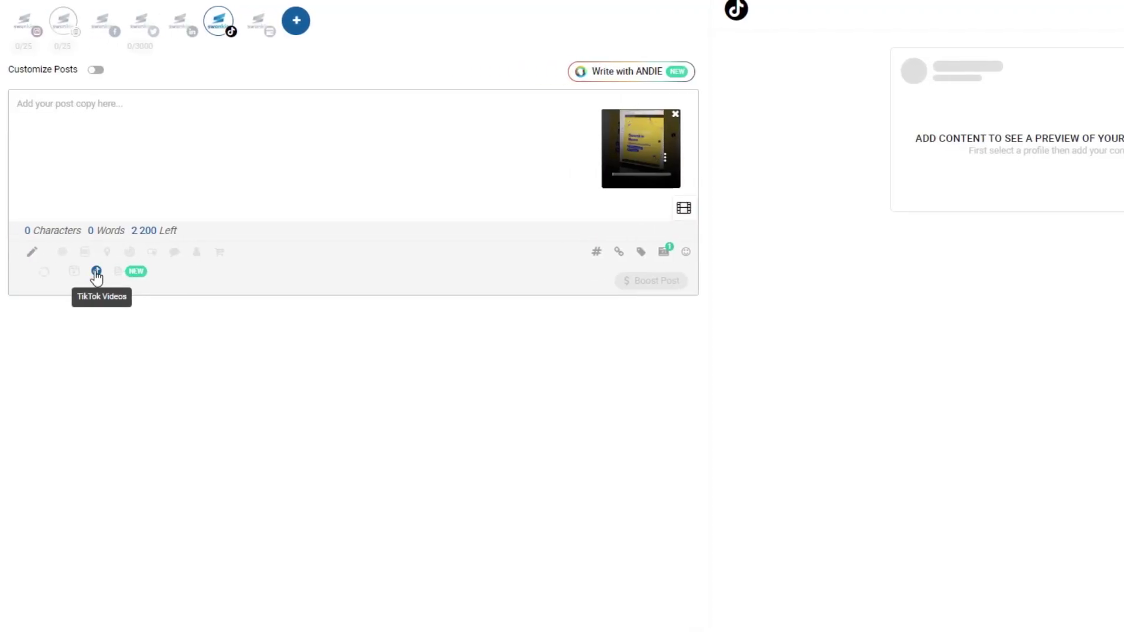
# Open the attached video in the TikTok video editor and review the sticker, GIF and drawing options.
pyautogui.click(96, 273)
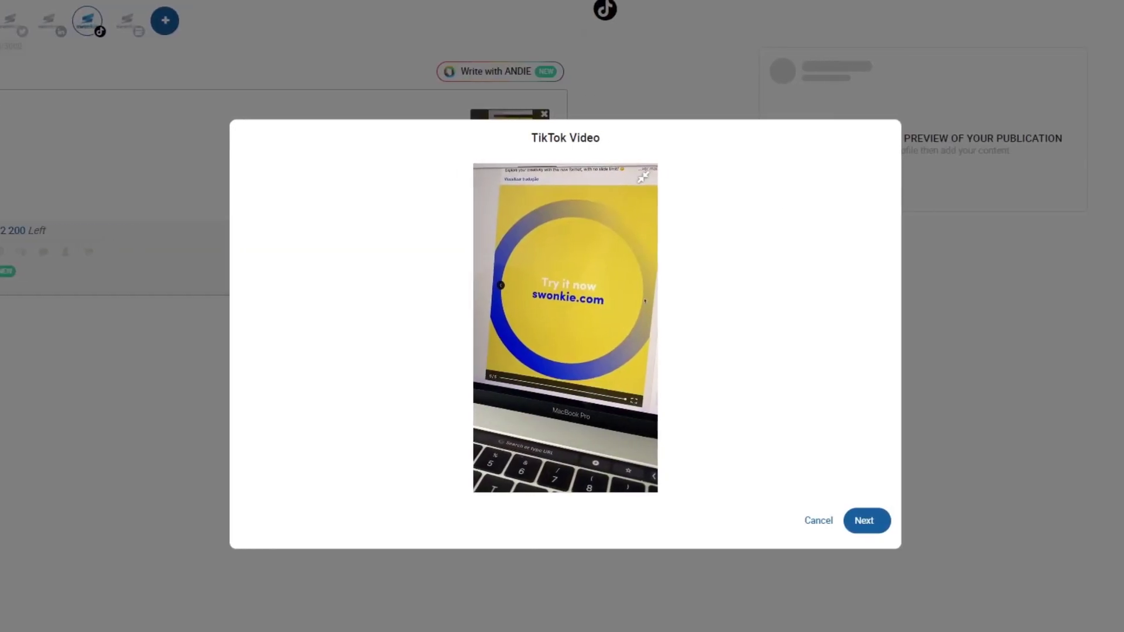
pyautogui.click(869, 519)
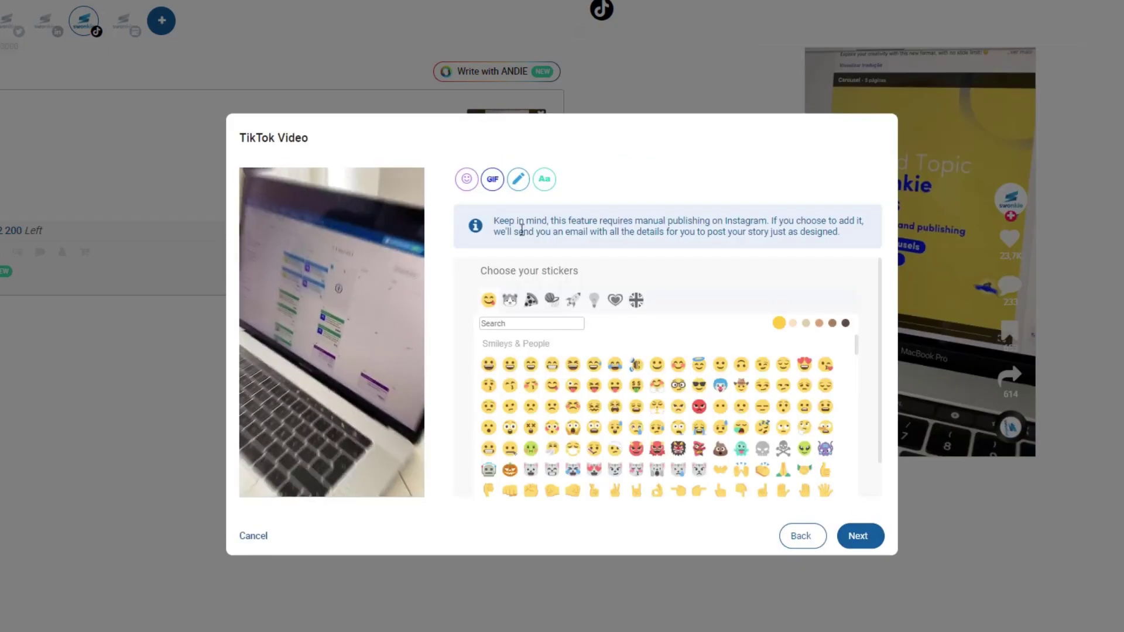
pyautogui.click(466, 185)
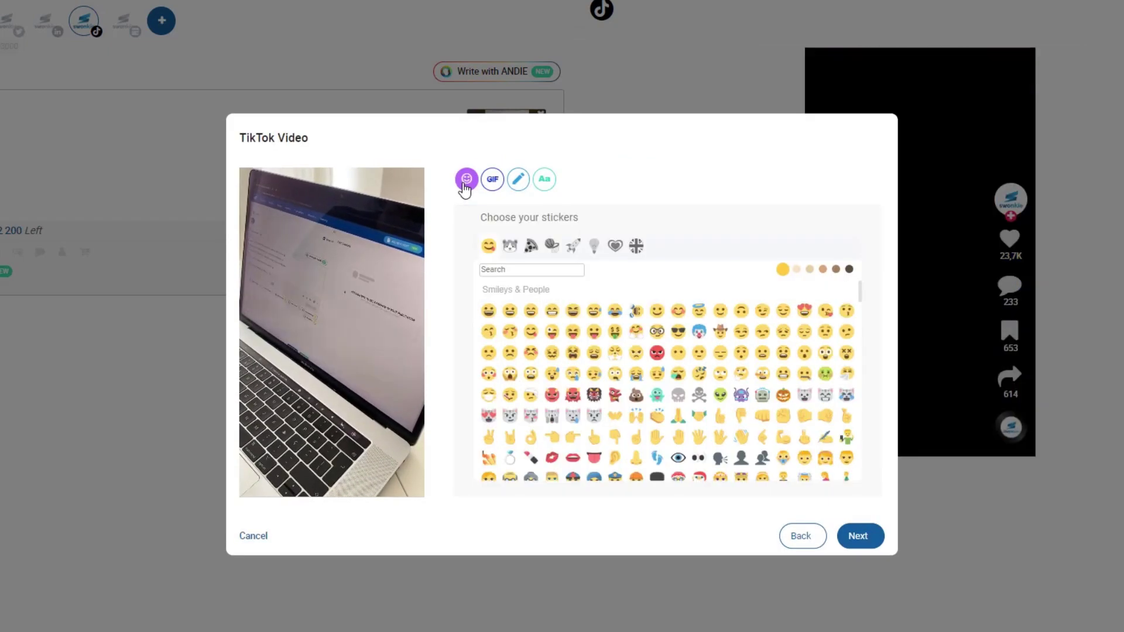
pyautogui.click(484, 186)
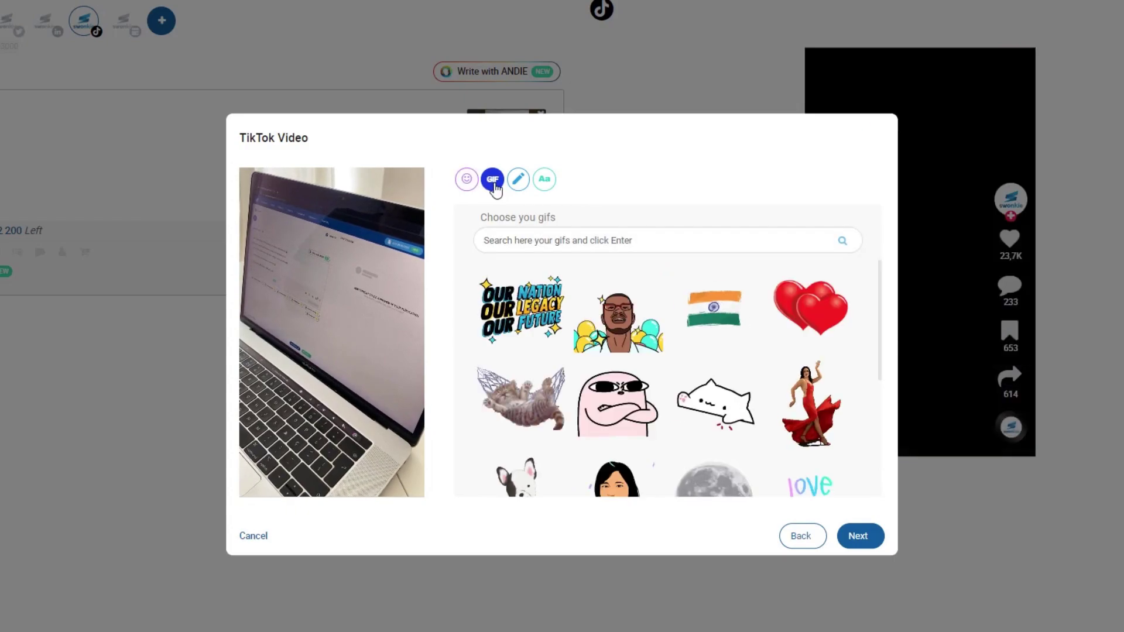
pyautogui.click(525, 186)
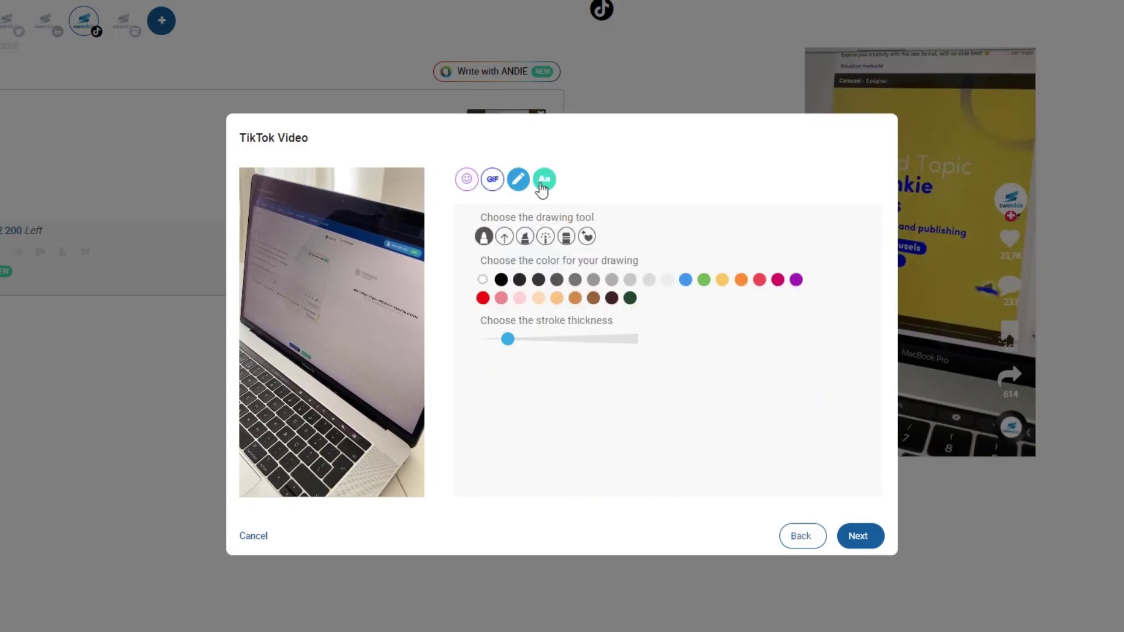
# Add the text "How to Schedule LinkedIn Carrossel on Swonkie" to the TikTok video and move it lower in the frame.
pyautogui.click(545, 186)
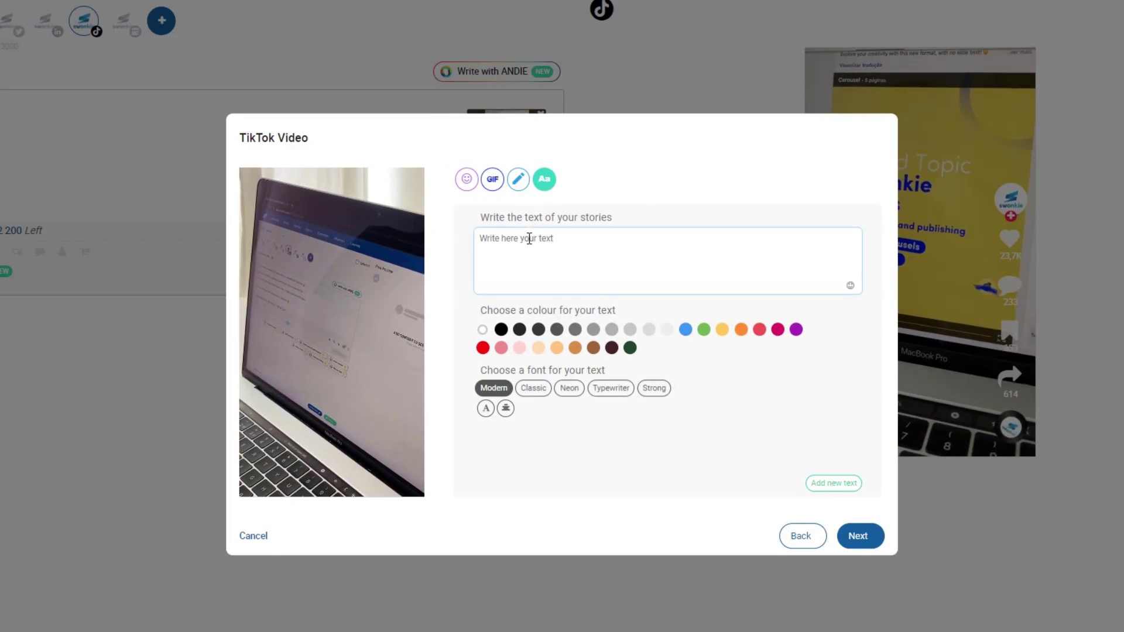
pyautogui.write('How to Schedule LinkedIn Carrossel on Swonkie')
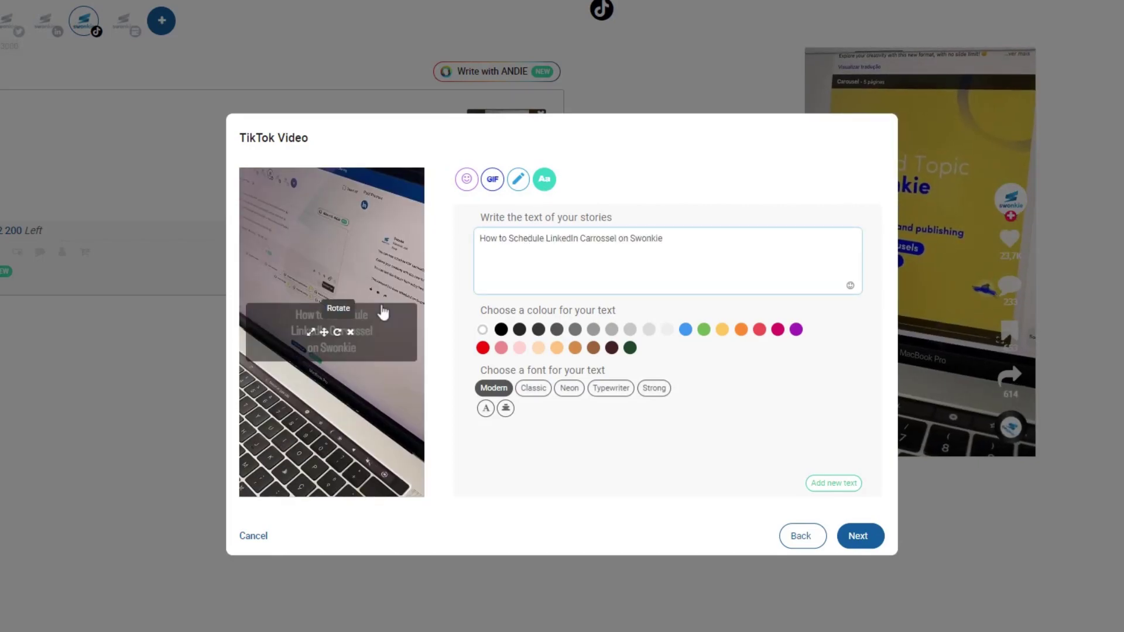
pyautogui.moveTo(326, 335); pyautogui.dragTo(329, 403)
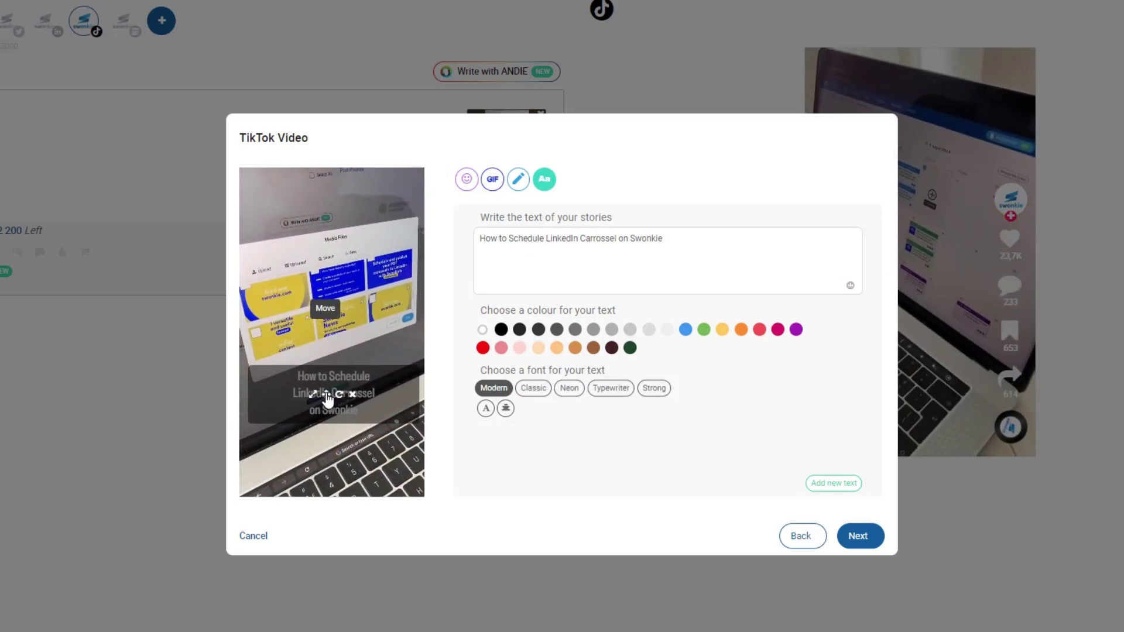
# Style the TikTok video text in light blue with the Strong font and a white background, and proceed.
pyautogui.click(684, 330)
pyautogui.click(654, 388)
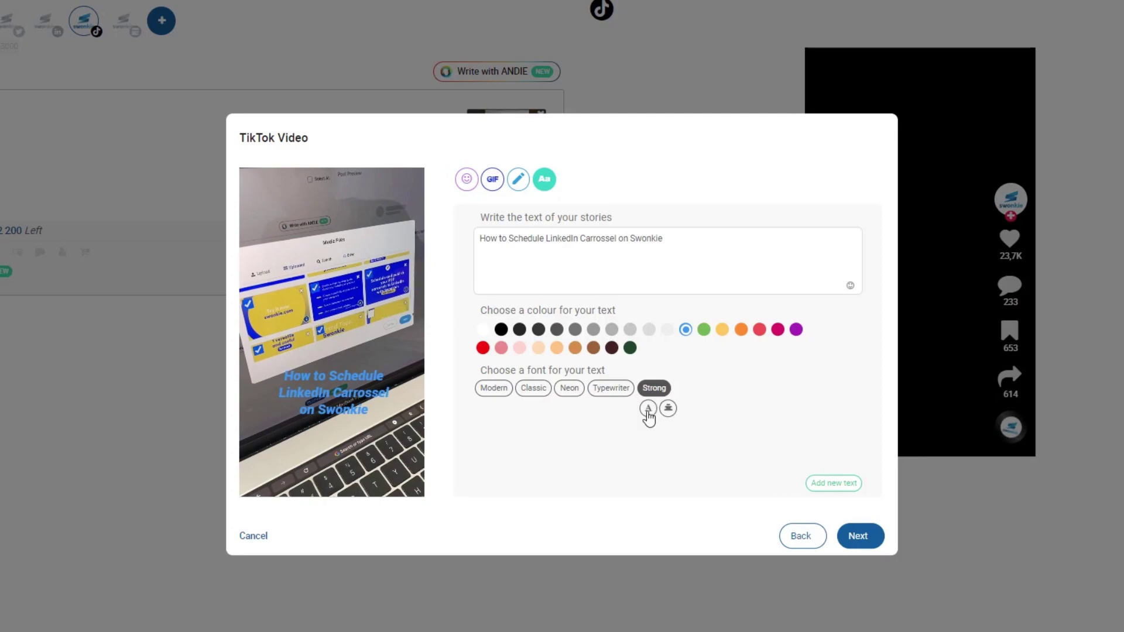
pyautogui.click(648, 411)
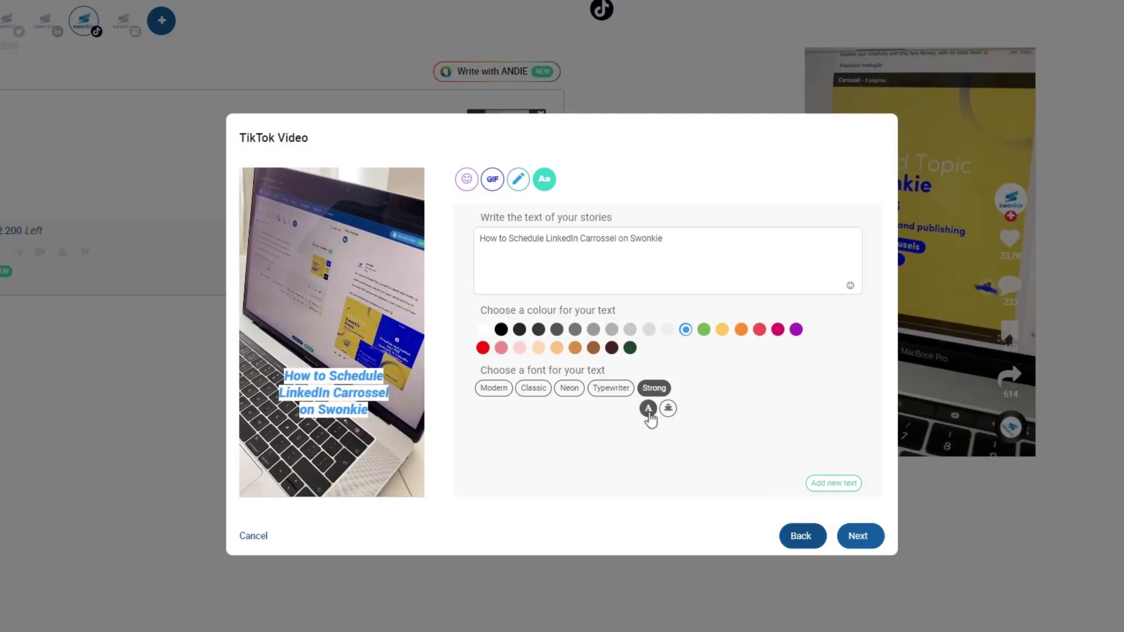
pyautogui.click(859, 537)
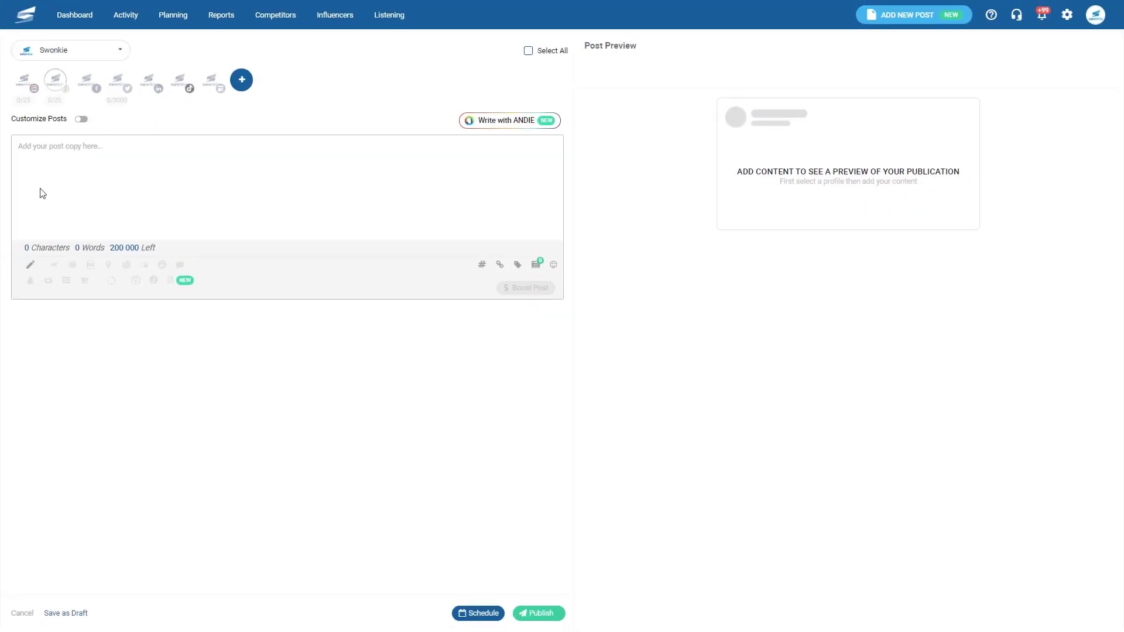
# Select Swonkie's first Instagram profile for a new post and upload the carousel demo video as its media.
pyautogui.click(25, 80)
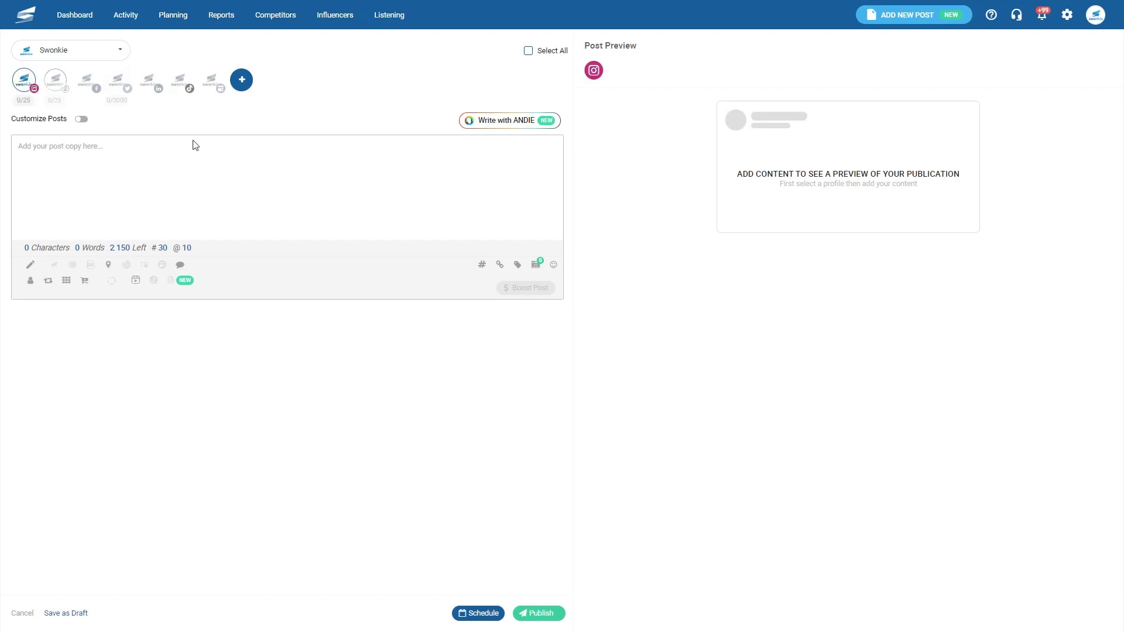
pyautogui.click(536, 264)
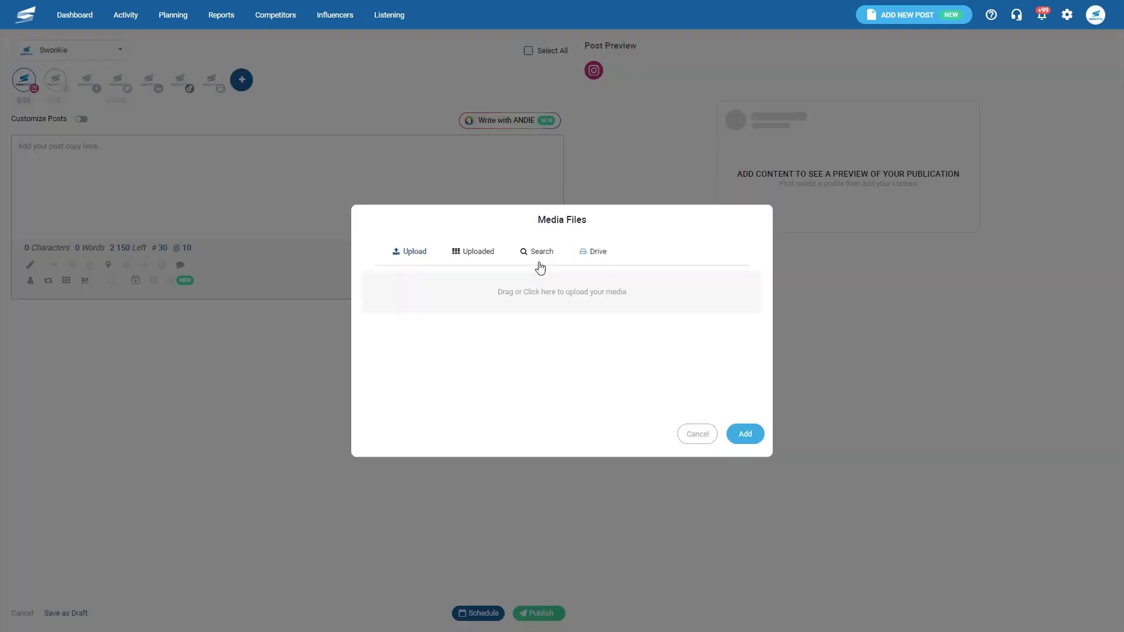
pyautogui.click(496, 291)
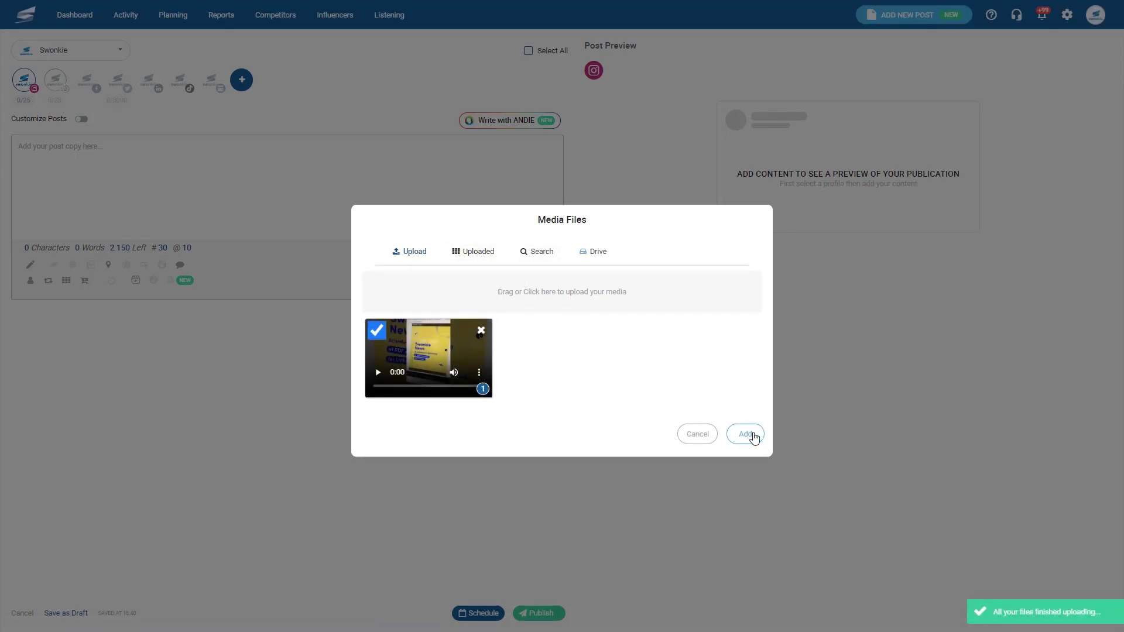
pyautogui.click(745, 434)
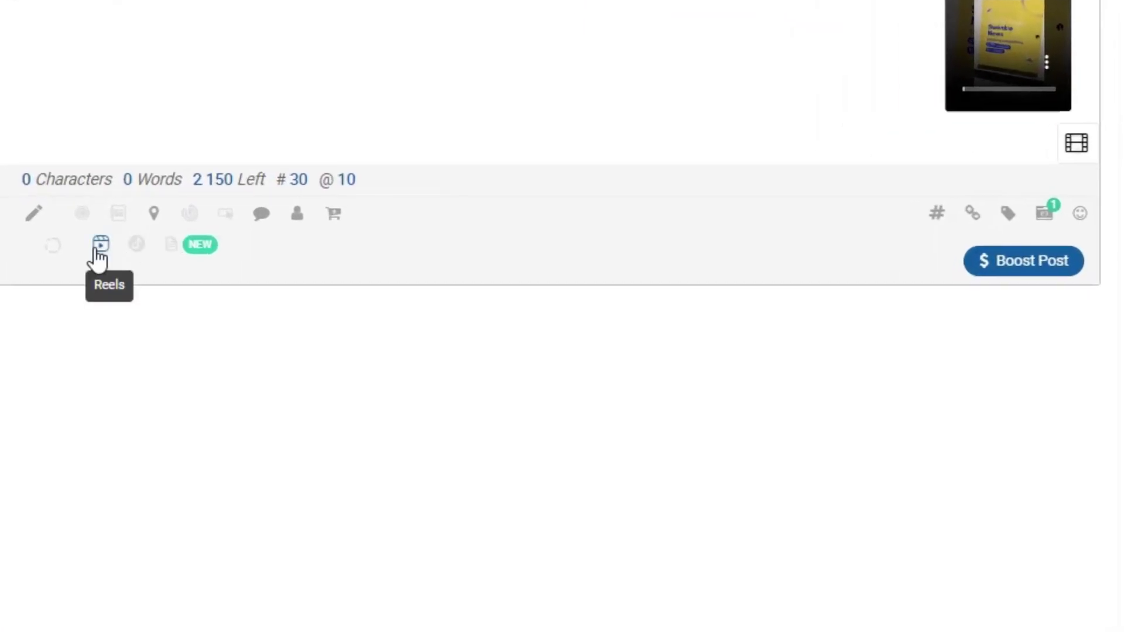
# Open the attached video in the Reels editor and review its sticker, GIF and drawing options.
pyautogui.click(100, 245)
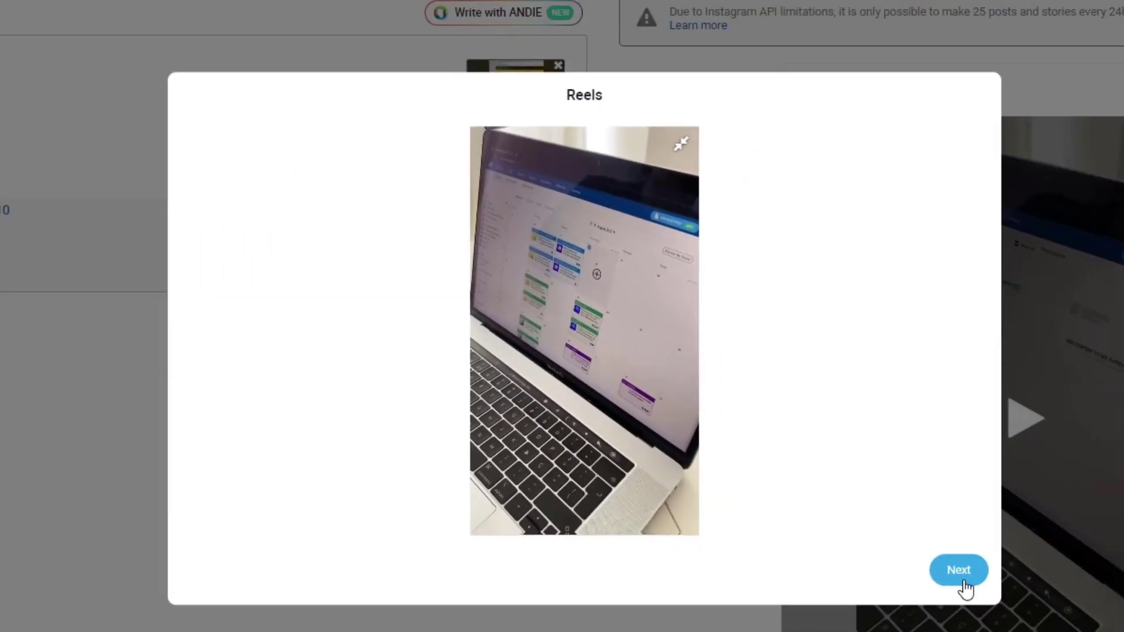
pyautogui.click(929, 571)
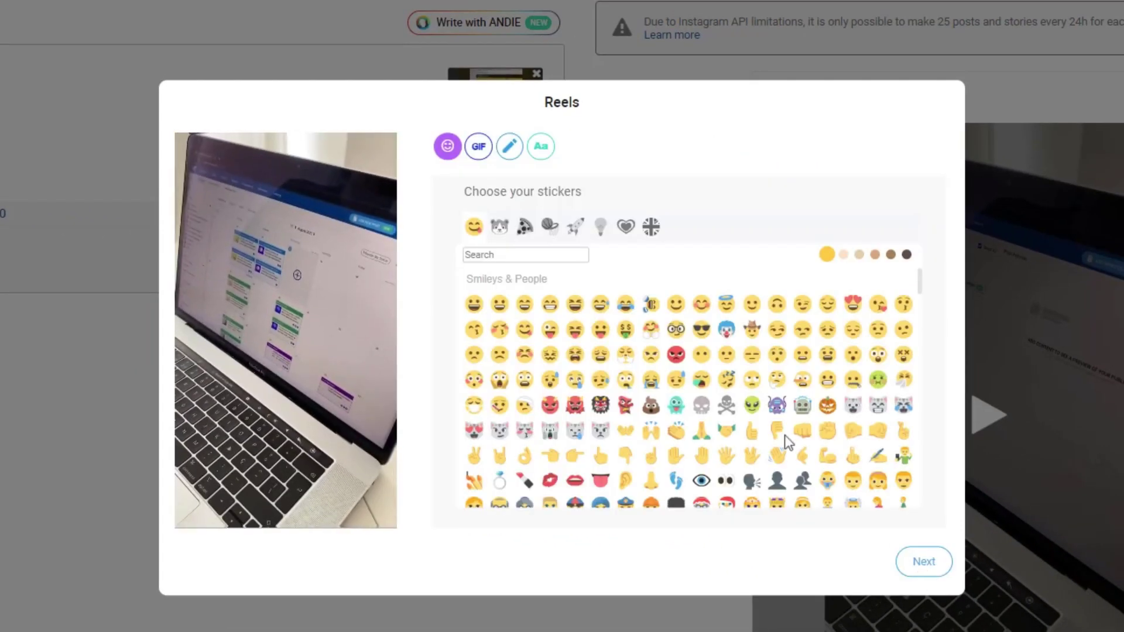
pyautogui.click(479, 149)
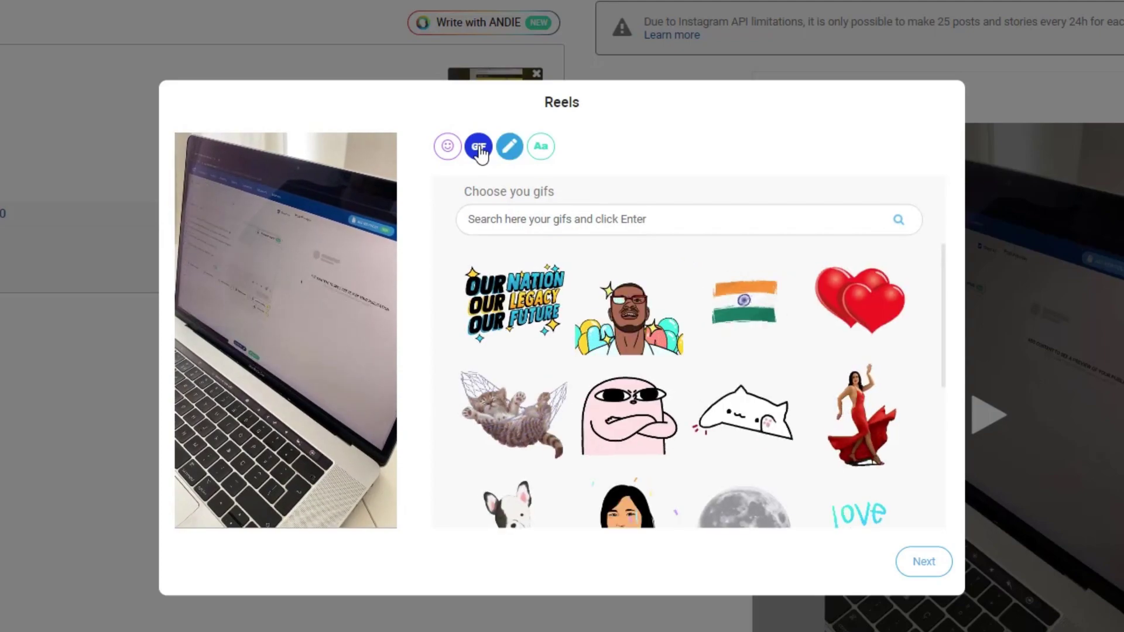
pyautogui.click(510, 147)
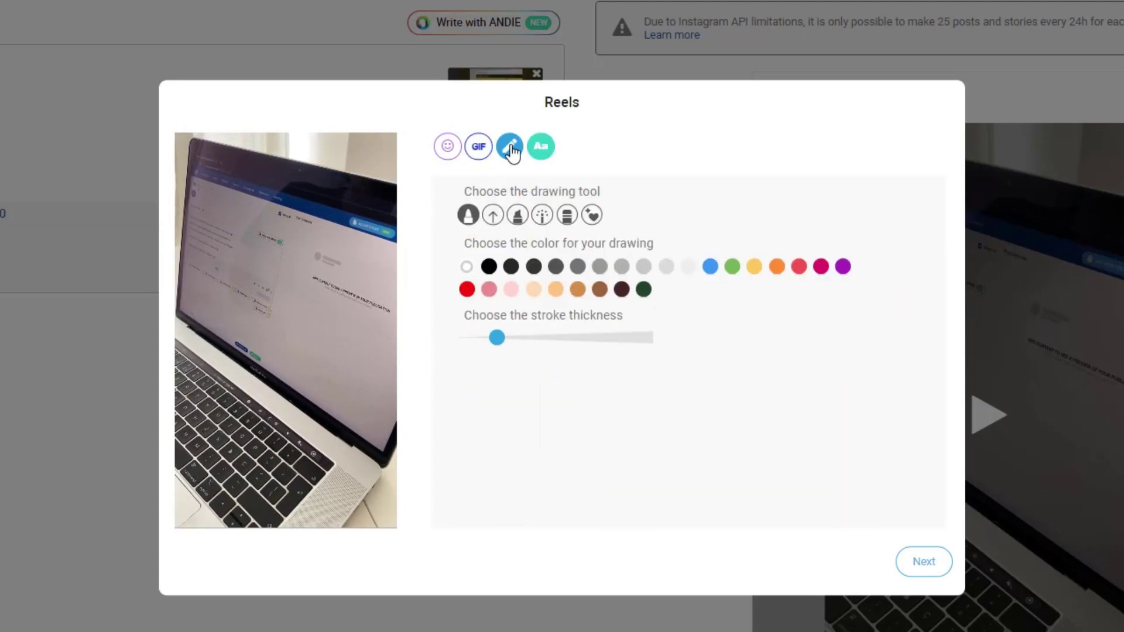
# Add the text "How to schedule Linkedin carousels via Swonkie" to the Reel in light blue, Strong font, with a white background.
pyautogui.click(540, 147)
pyautogui.write('e')
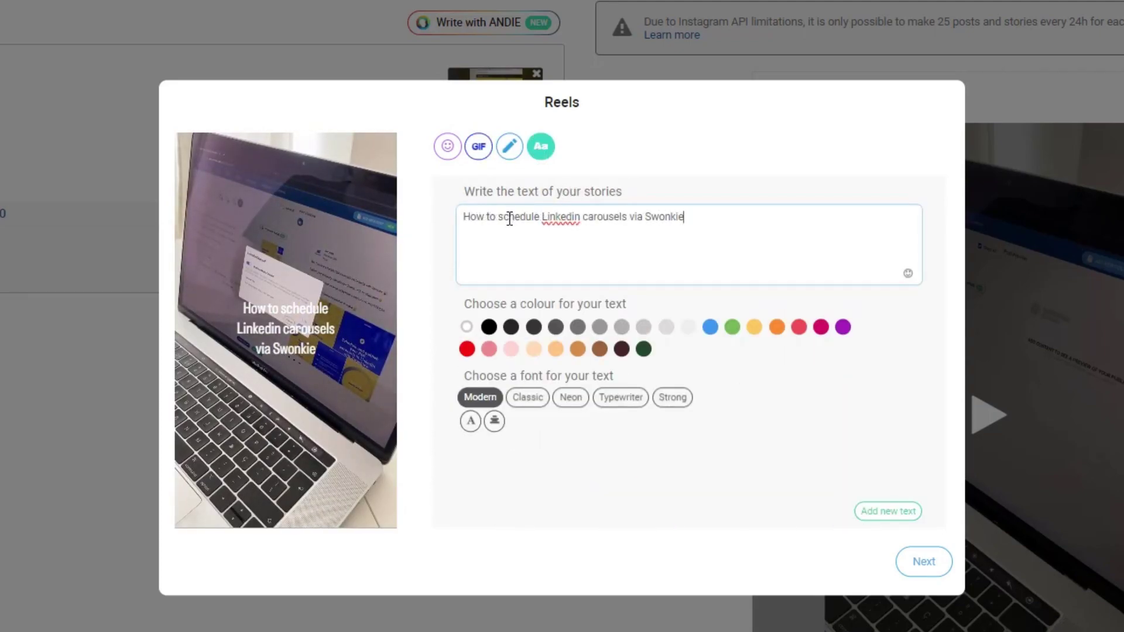
pyautogui.click(710, 326)
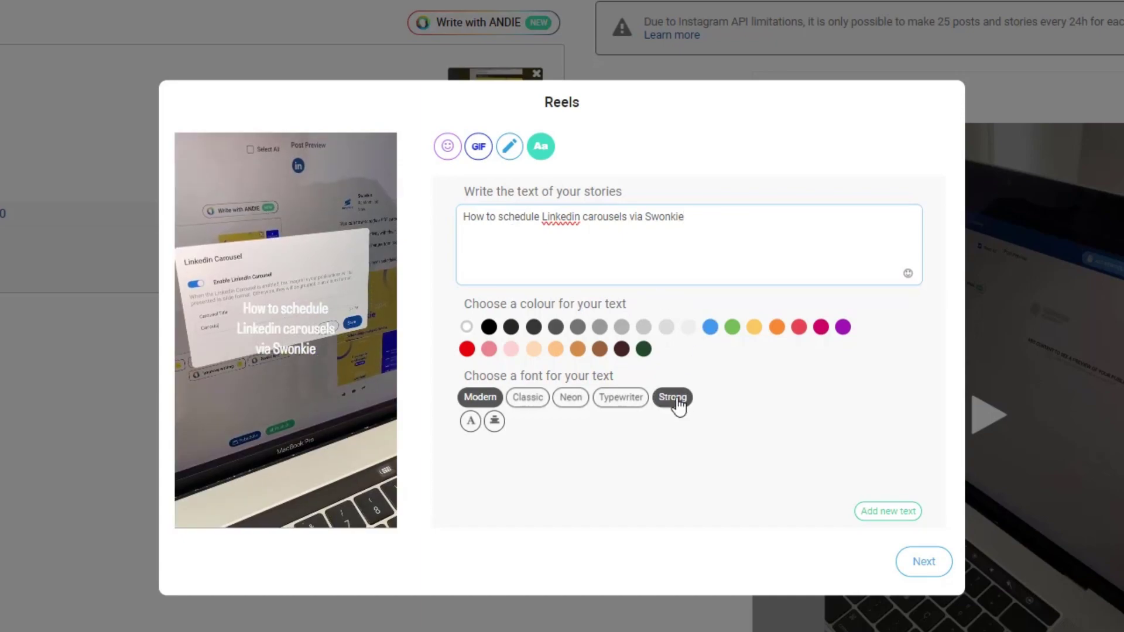
pyautogui.click(672, 396)
# Accept the text overlay and choose a frame near the start of the video as the Reel's thumbnail.
pyautogui.click(922, 564)
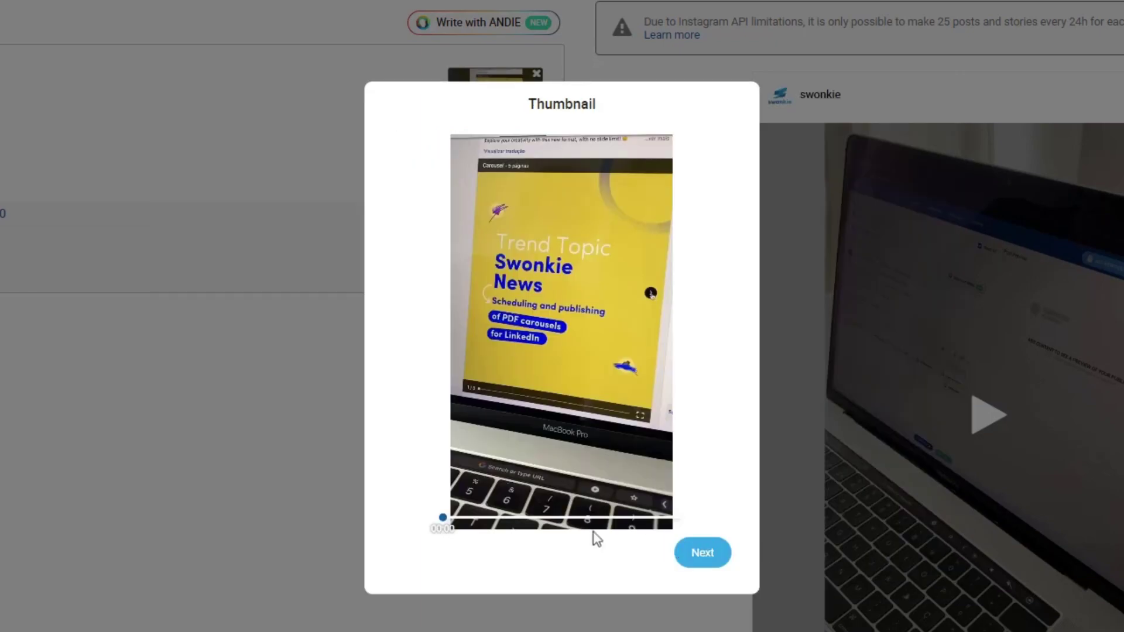
pyautogui.moveTo(450, 519); pyautogui.dragTo(453, 520)
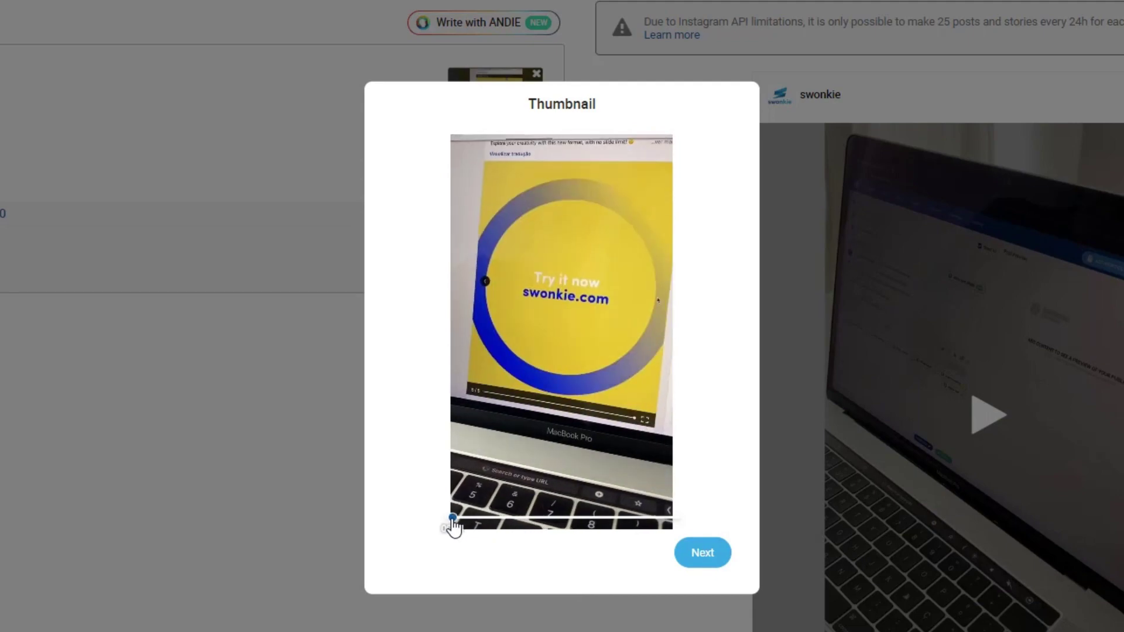
pyautogui.click(708, 556)
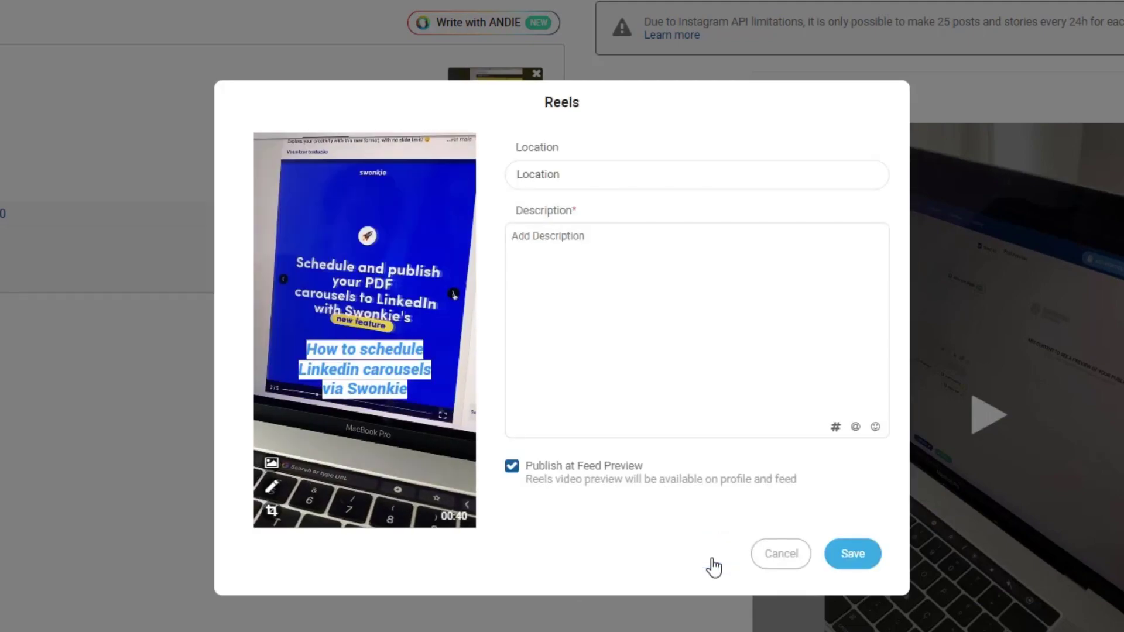
# Add the description "You can now schedule PDF carousels on LinkedIn via Swonkie 🎉" and the location Portugal to the Reel, and save it.
pyautogui.click(581, 245)
pyautogui.write('You can now schedule PDF carousels on LinkedIn via Swonkie 🎉')
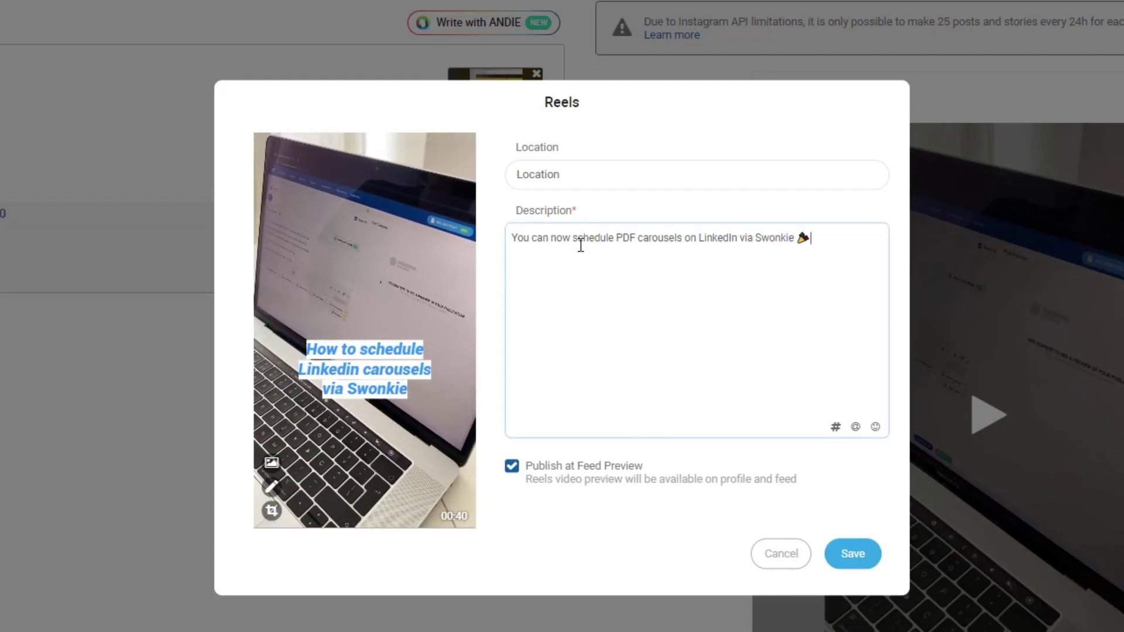
pyautogui.click(517, 173)
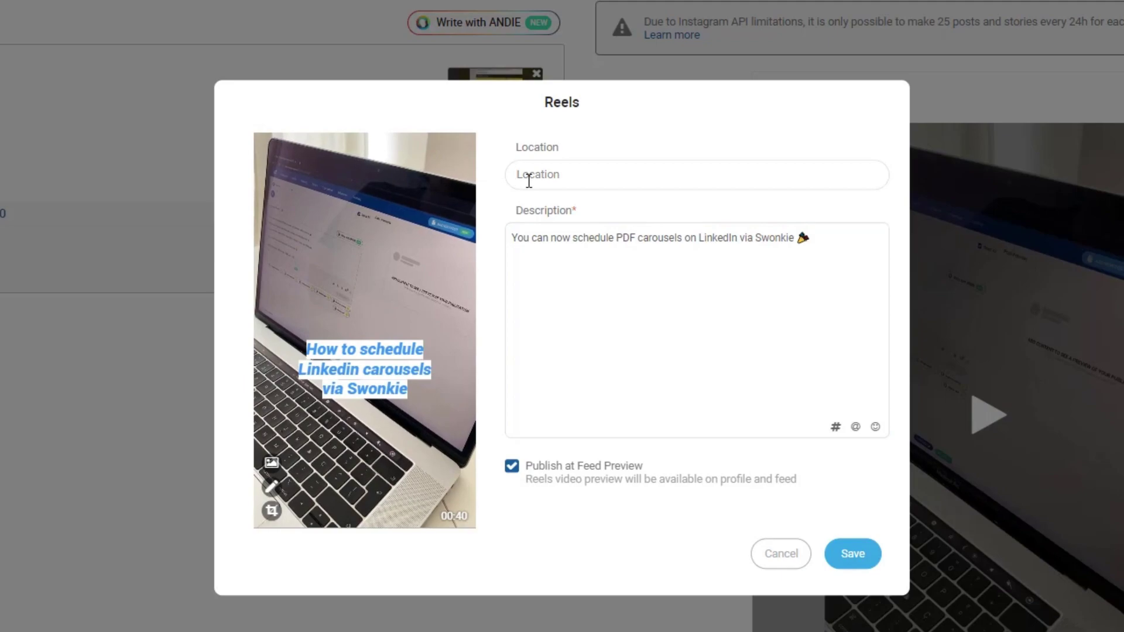
pyautogui.write('Portugal')
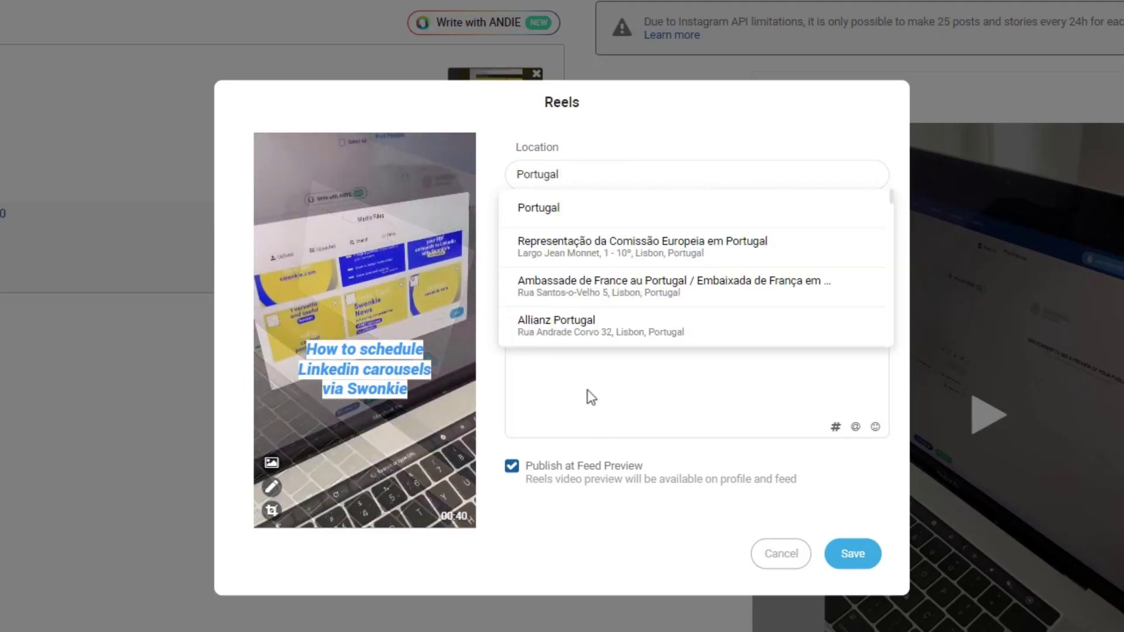
pyautogui.click(548, 218)
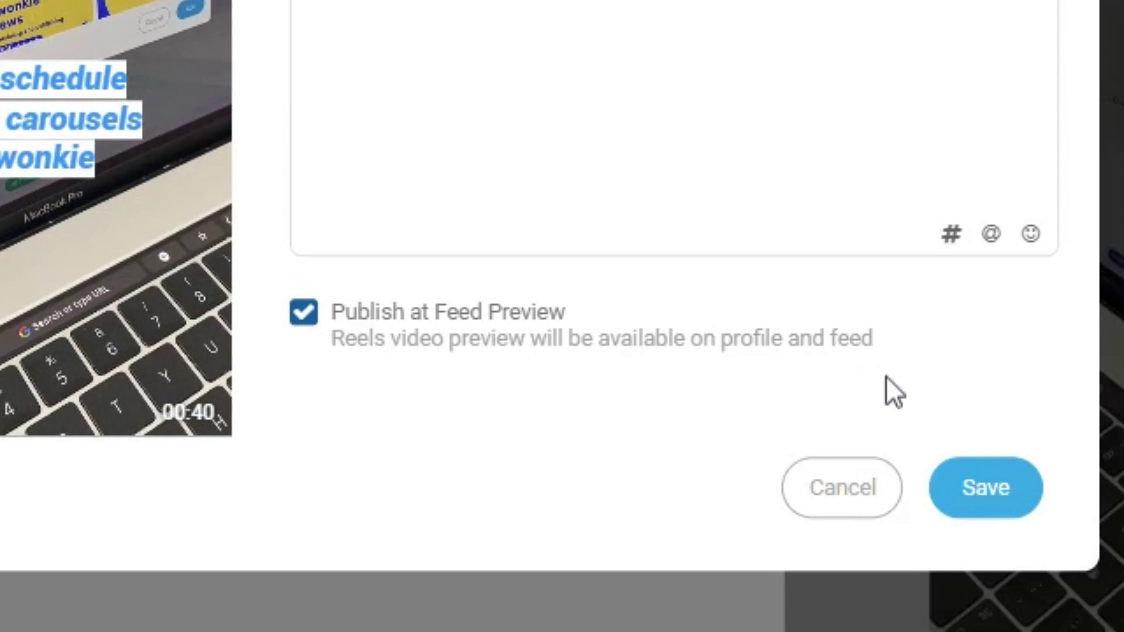
pyautogui.click(1000, 508)
# Check in the feed preview how the Reel's cover fits among the profile's other posts.
pyautogui.scroll(-3, 1111, 170)
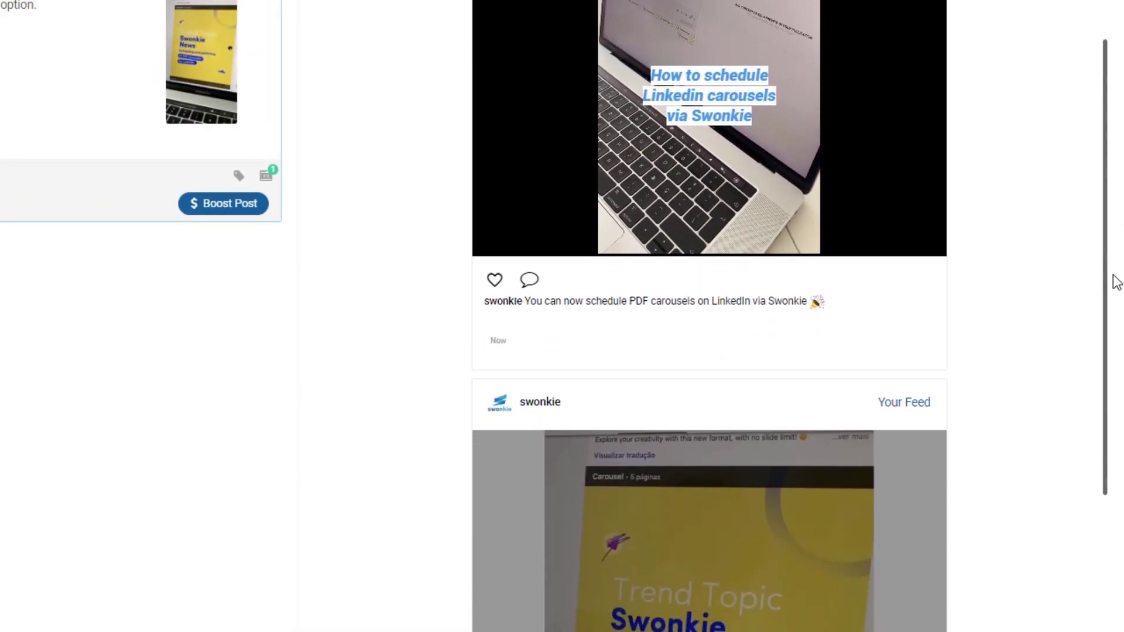
pyautogui.click(898, 404)
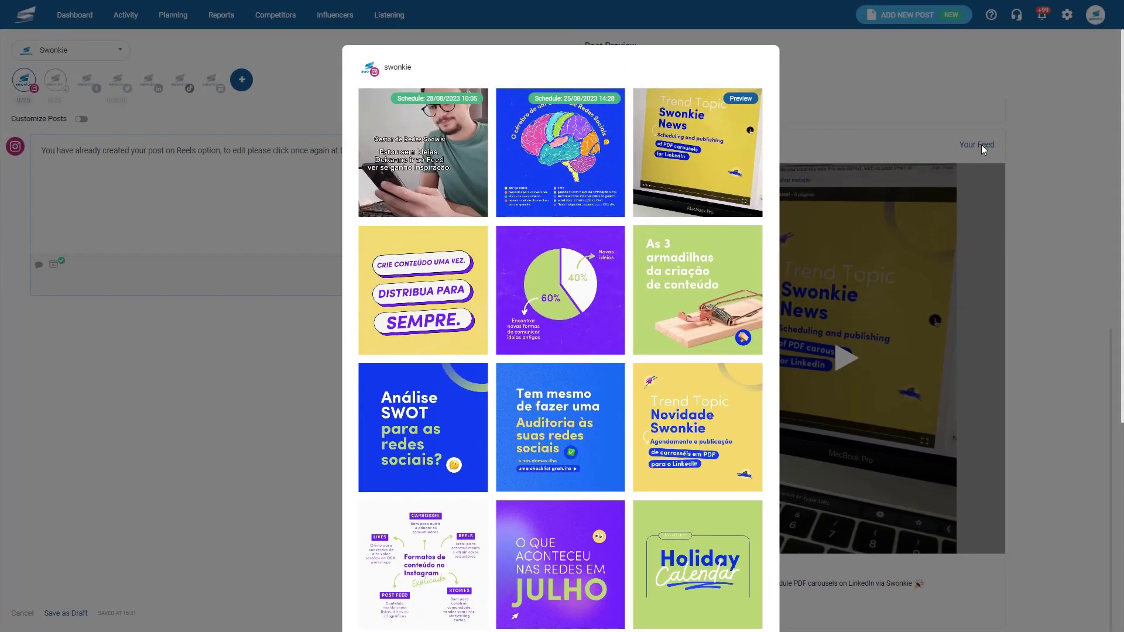
pyautogui.click(982, 145)
# Schedule the Reel for 23/08/2023, choosing a different hour, and confirm the scheduling.
pyautogui.click(419, 615)
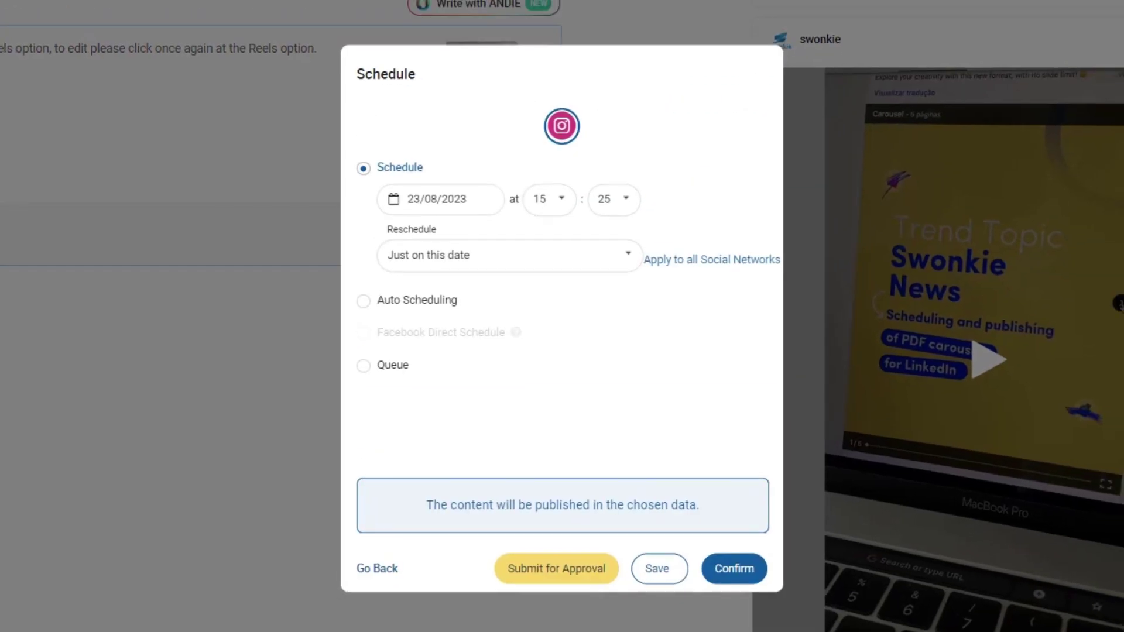
pyautogui.click(549, 199)
pyautogui.click(544, 366)
pyautogui.click(735, 568)
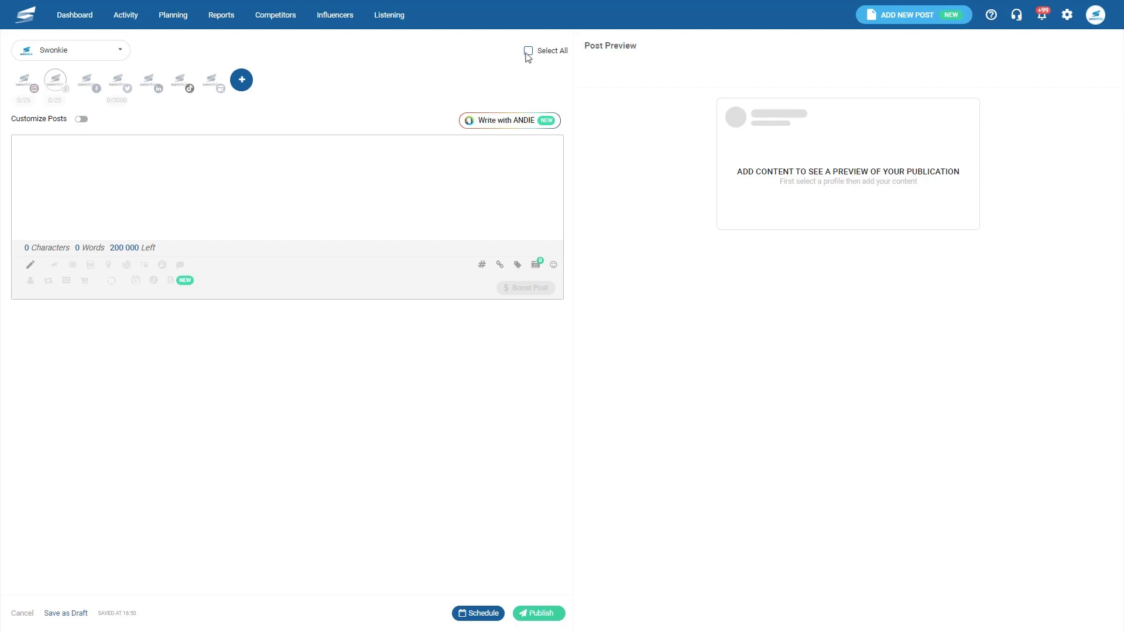
# Compose a LinkedIn post with the five Swonkie News images and text beginning "You can now schedule PDF carousels on LinkedIn through Swonkie 🎉".
pyautogui.click(158, 87)
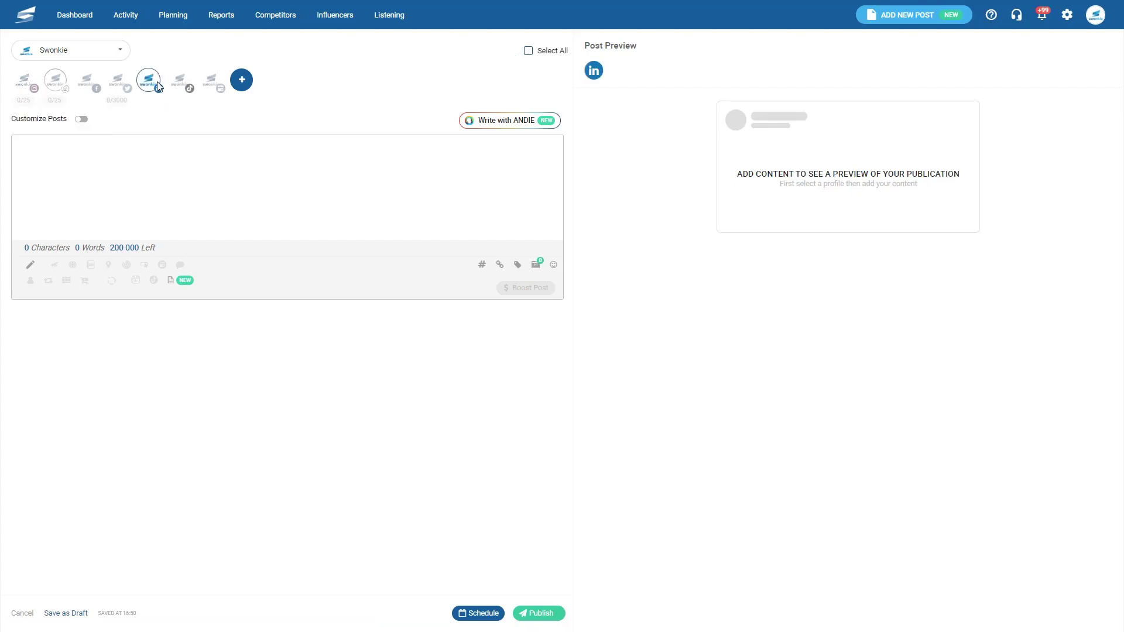
pyautogui.click(535, 265)
pyautogui.click(117, 175)
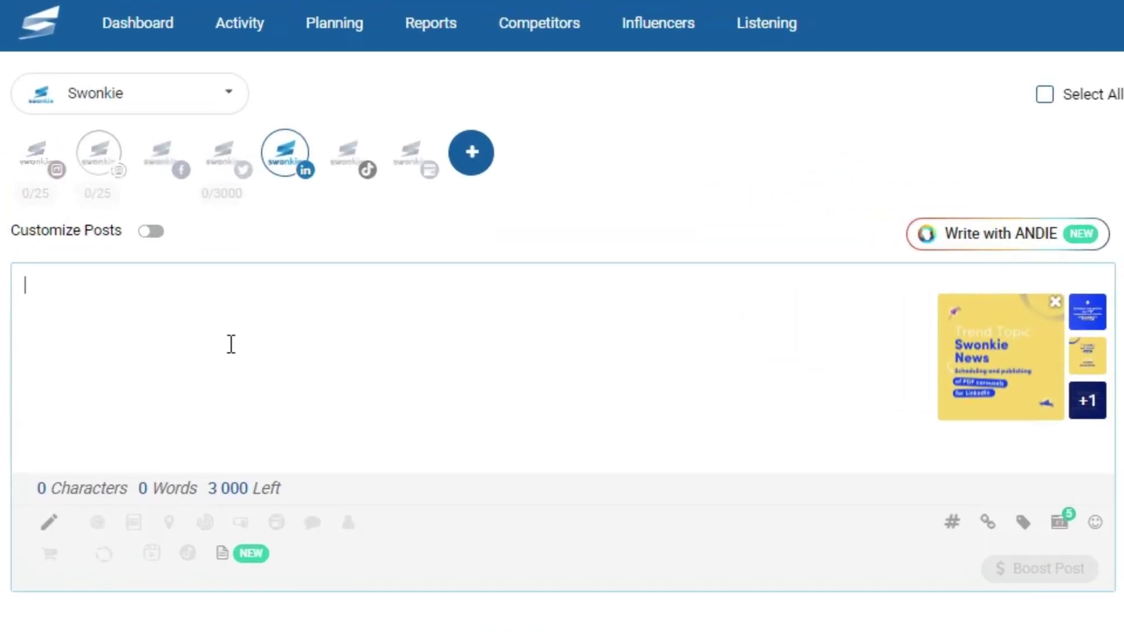
pyautogui.write('You can now schedule PDF carousels on LinkedIn through Swonkie 🎉  Explore your creativity with this new format, with no limit on the number of slides! 😮  You can already test this feature from today on Swonkie.com')
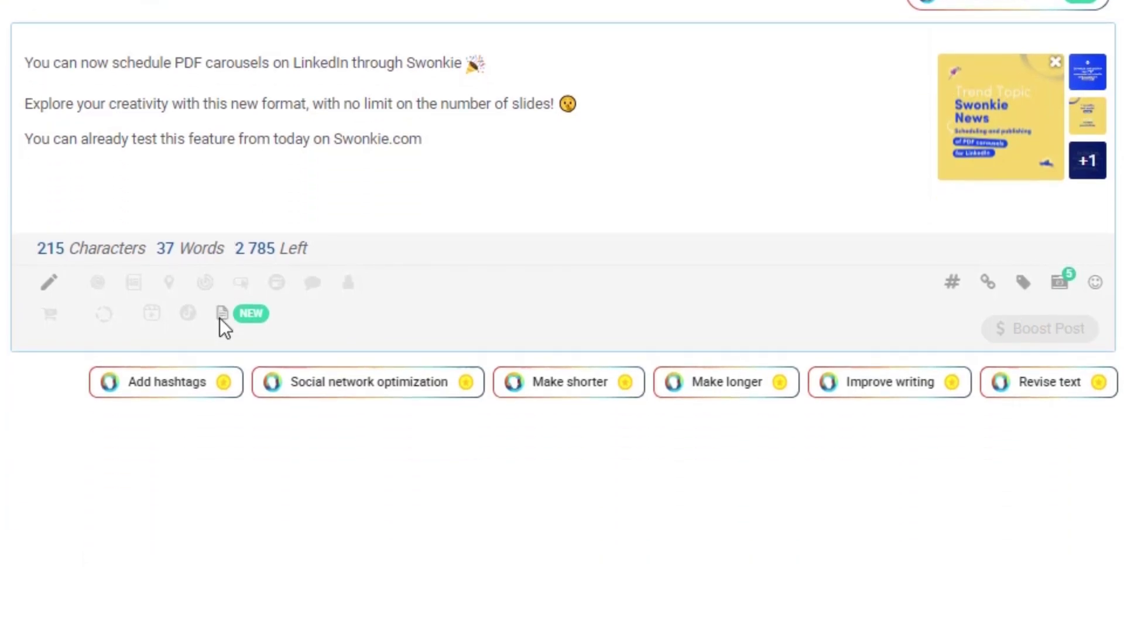
# Set the post up as a LinkedIn Carousel titled "Schedule LinkedIn PDF" and save the carousel settings.
pyautogui.click(222, 316)
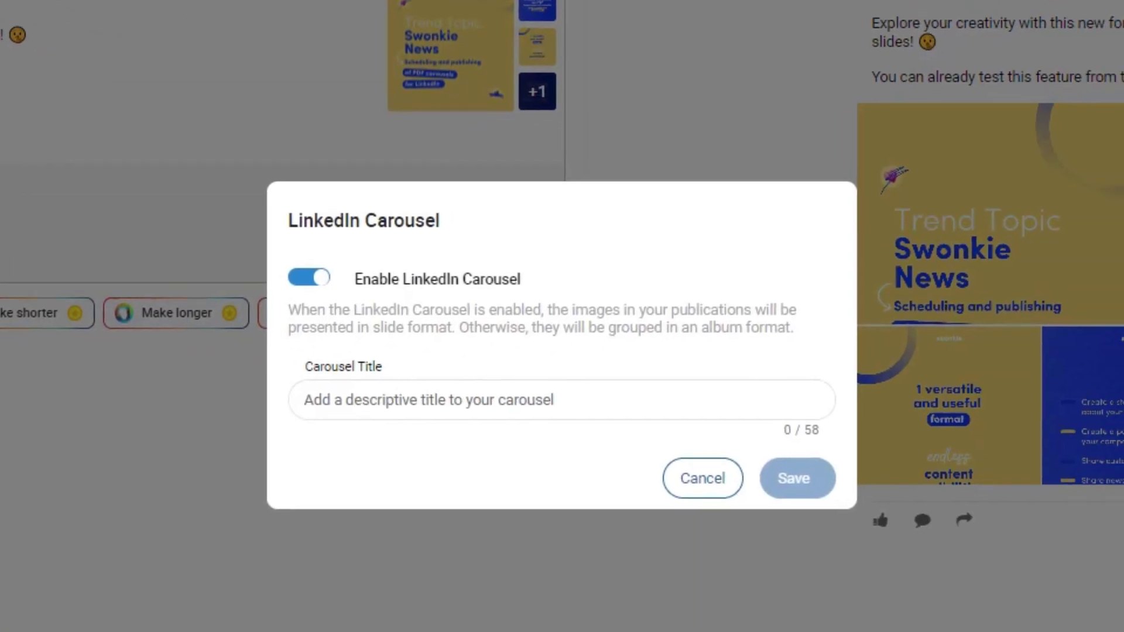
pyautogui.click(382, 398)
pyautogui.write('Schedule LinkedIn PDF')
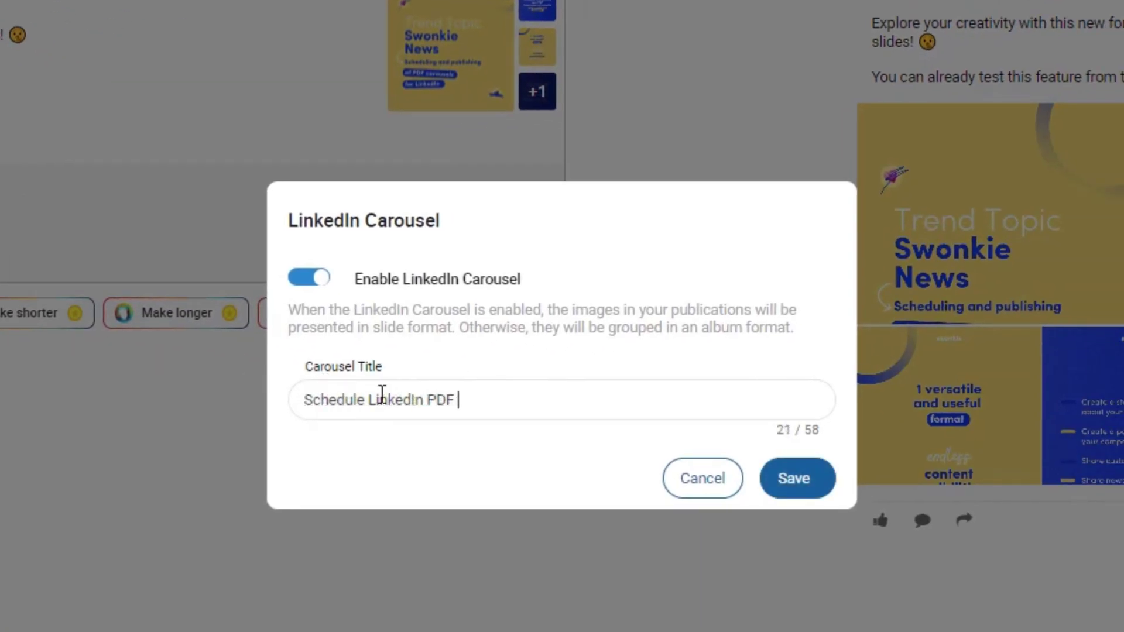
pyautogui.click(827, 477)
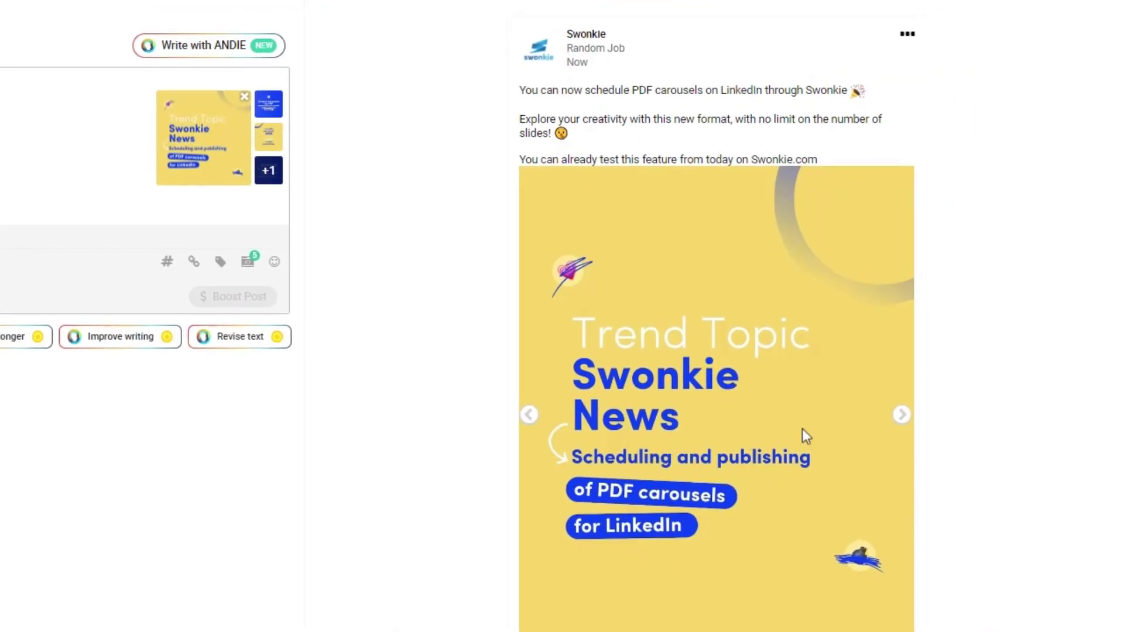
# Page through the carousel slides in the LinkedIn post preview.
pyautogui.click(906, 419)
pyautogui.click(906, 419)
pyautogui.click(905, 419)
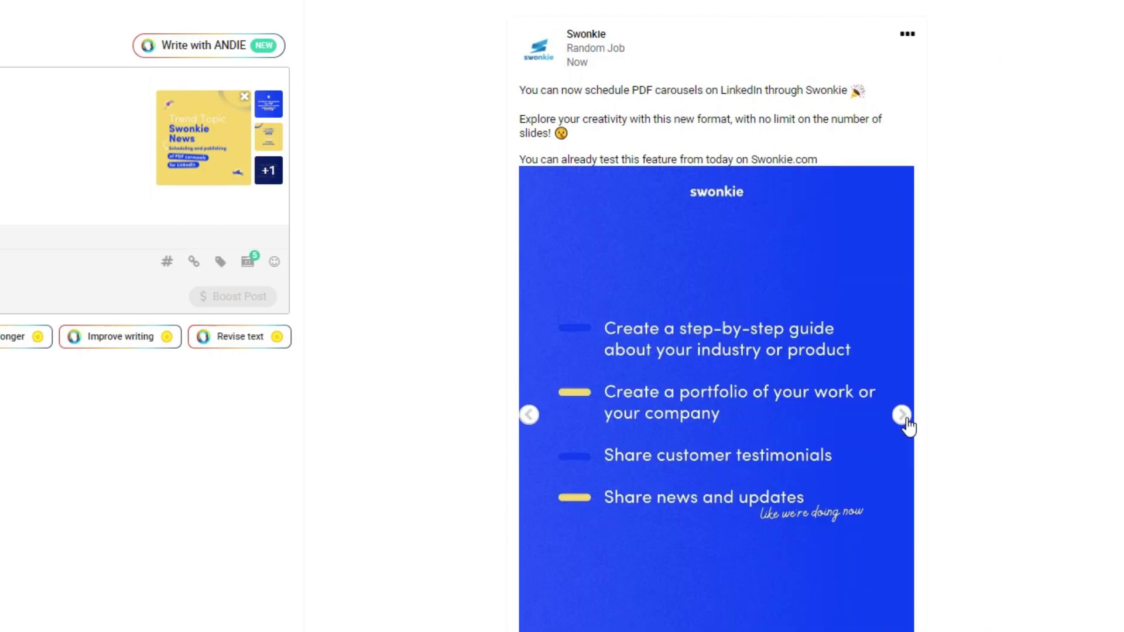
pyautogui.click(906, 419)
pyautogui.click(905, 419)
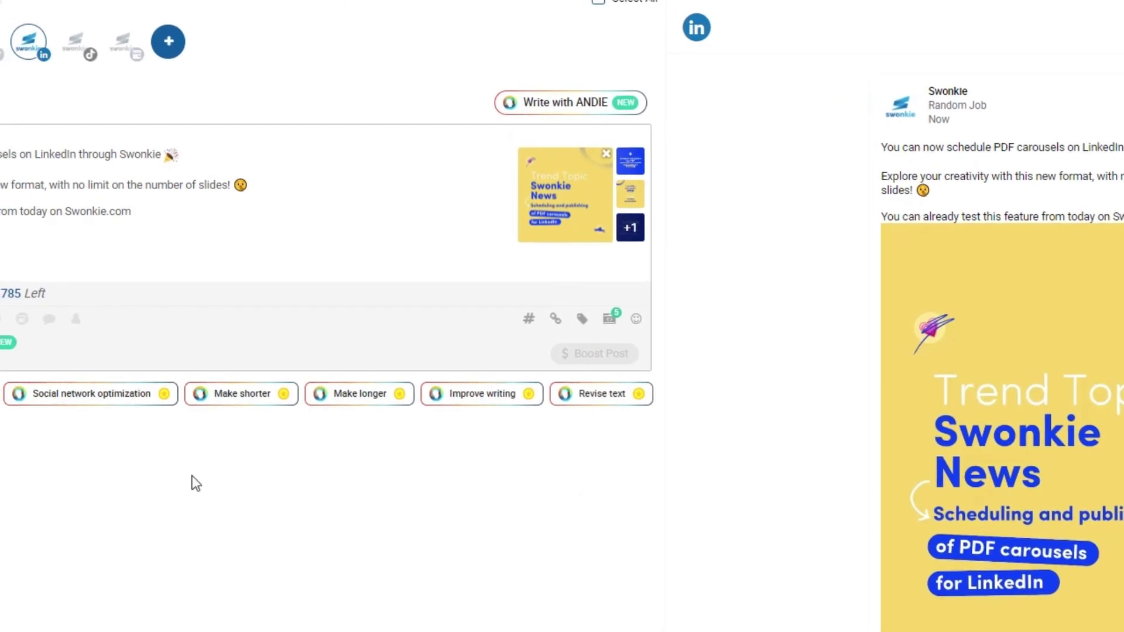
# Create the hashtag group "Swonkie News" containing #swonkietrendtopic #swonkienews #linkedin #swonkie #socialmediamanagement.
pyautogui.click(529, 321)
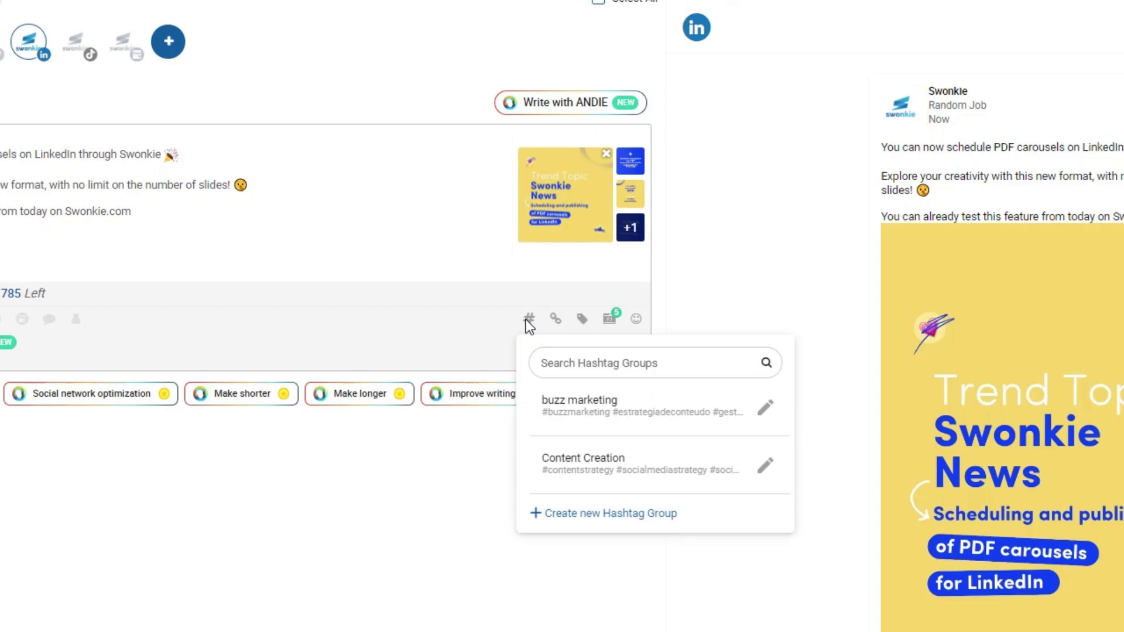
pyautogui.click(547, 513)
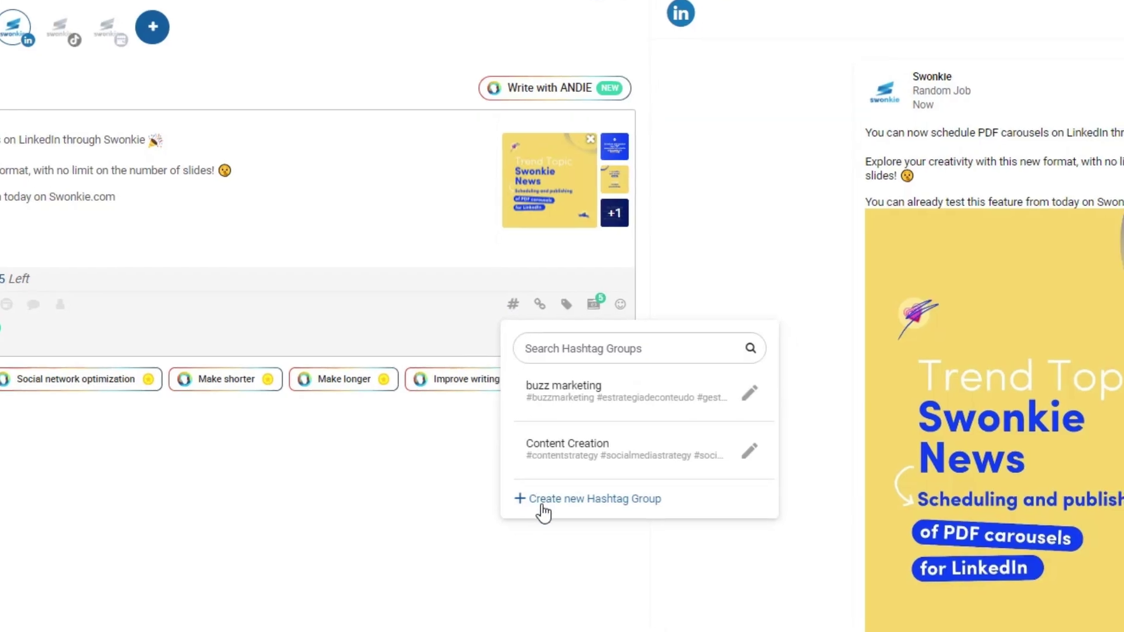
pyautogui.click(431, 266)
pyautogui.write('Swonkie Ne')
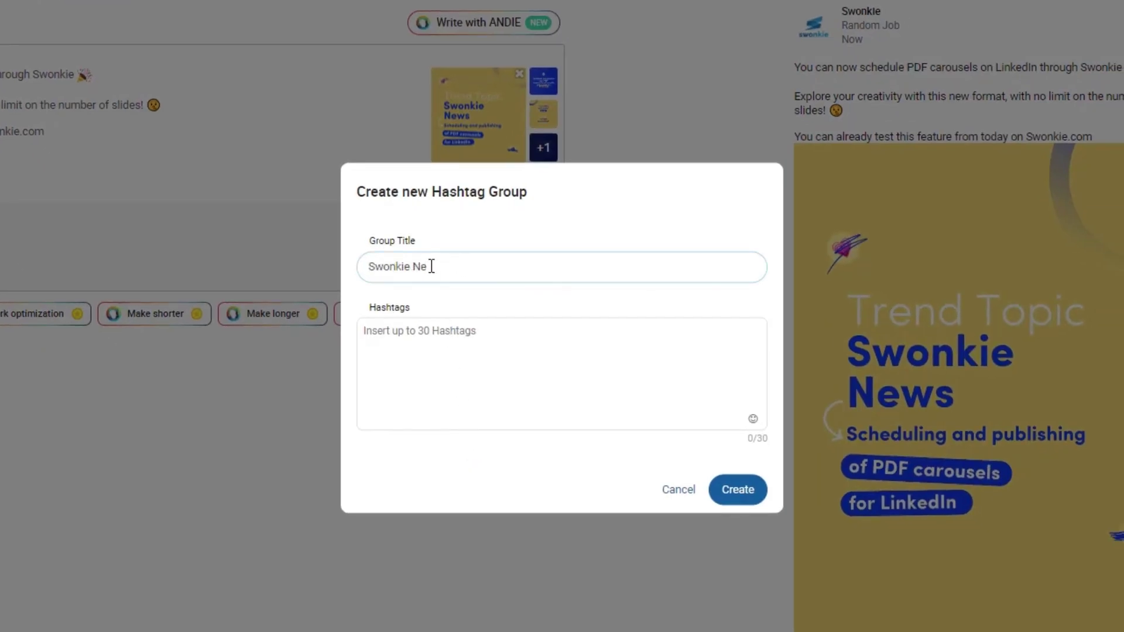
pyautogui.click(456, 323)
pyautogui.write('#swonkietrendtopic #swonkienews #linkedin #swonkie #socialmediamanagement')
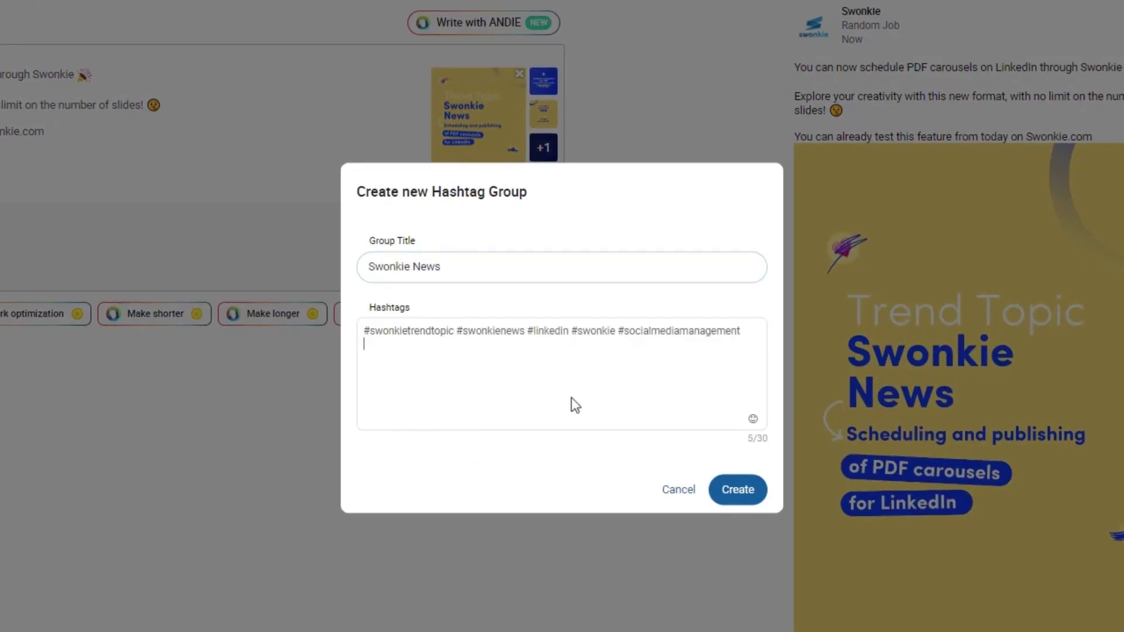
pyautogui.click(748, 491)
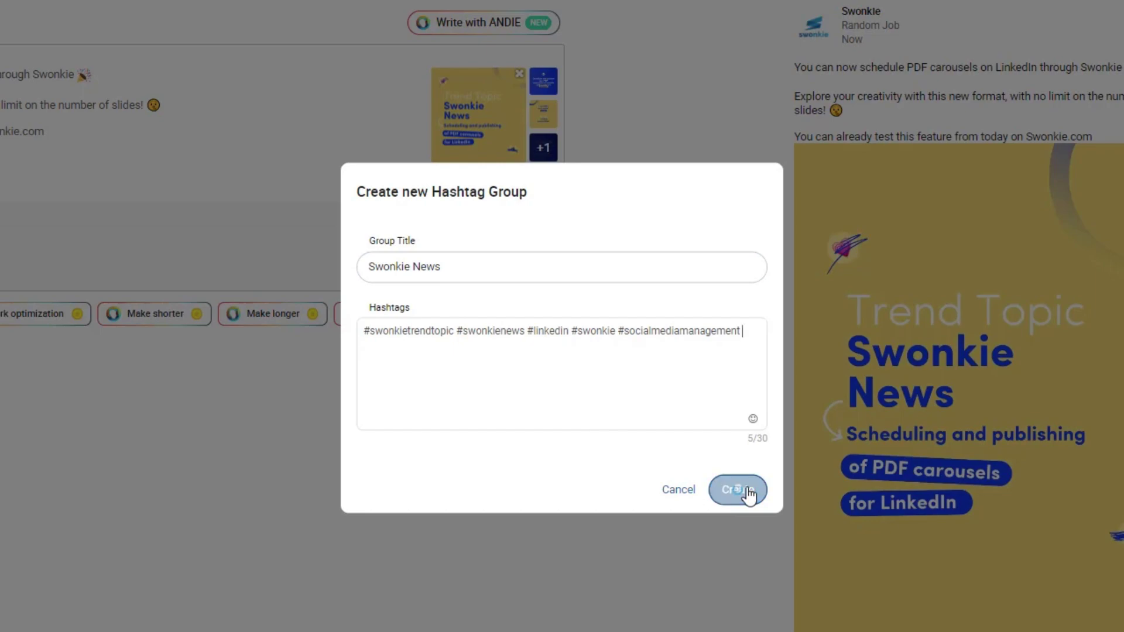